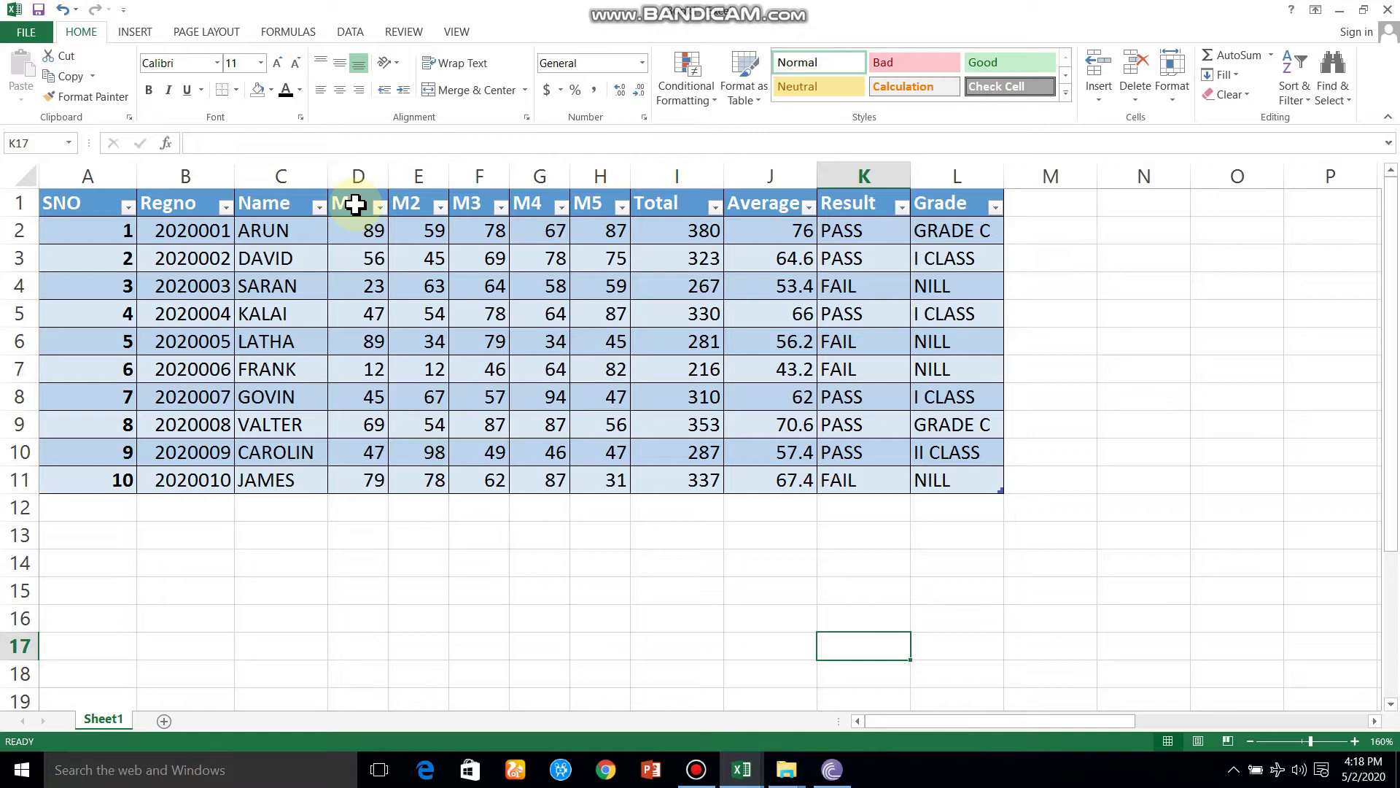
# Add a comment with the lines DATA STRUCTURE and TAMIL to the M1 header cell, and check it on the sheet.
pyautogui.click(355, 204)
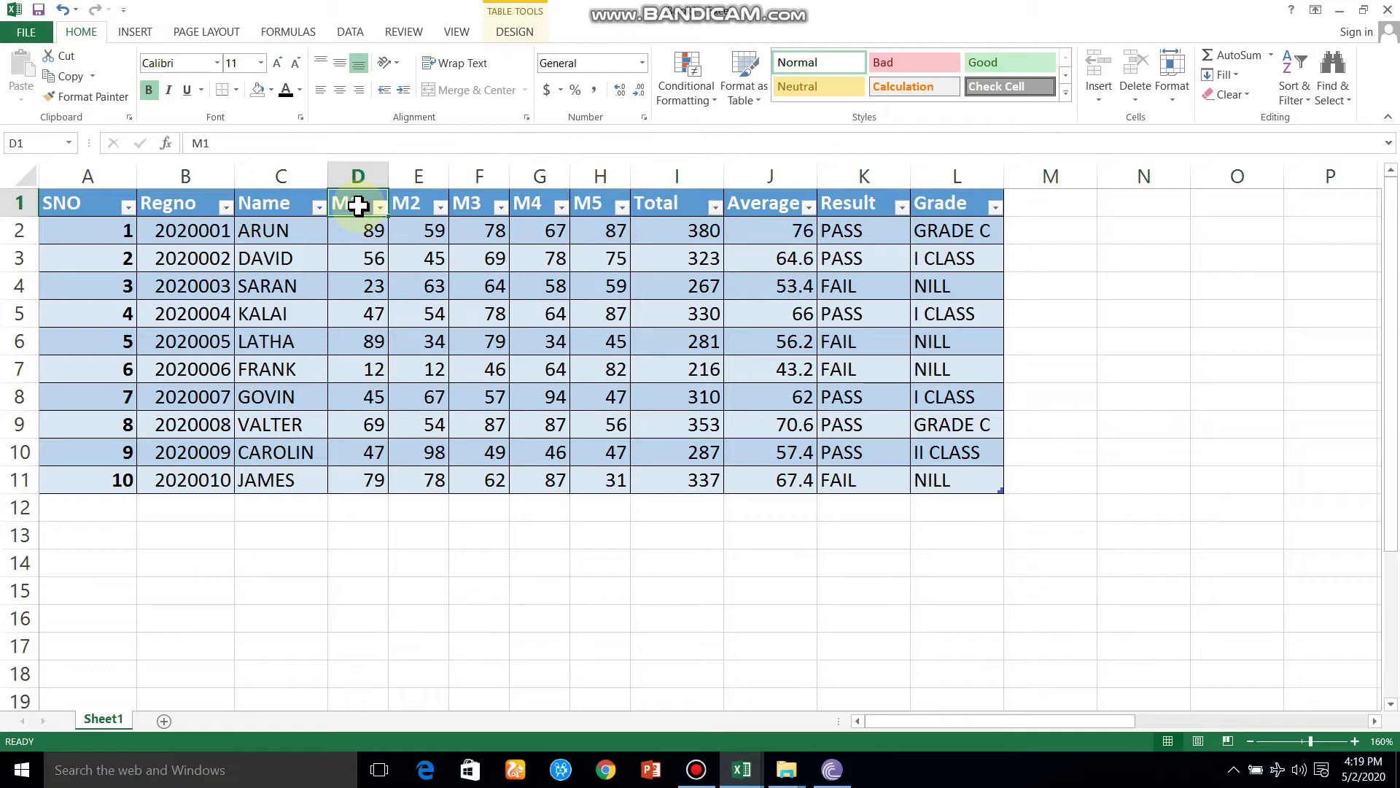
pyautogui.click(408, 33)
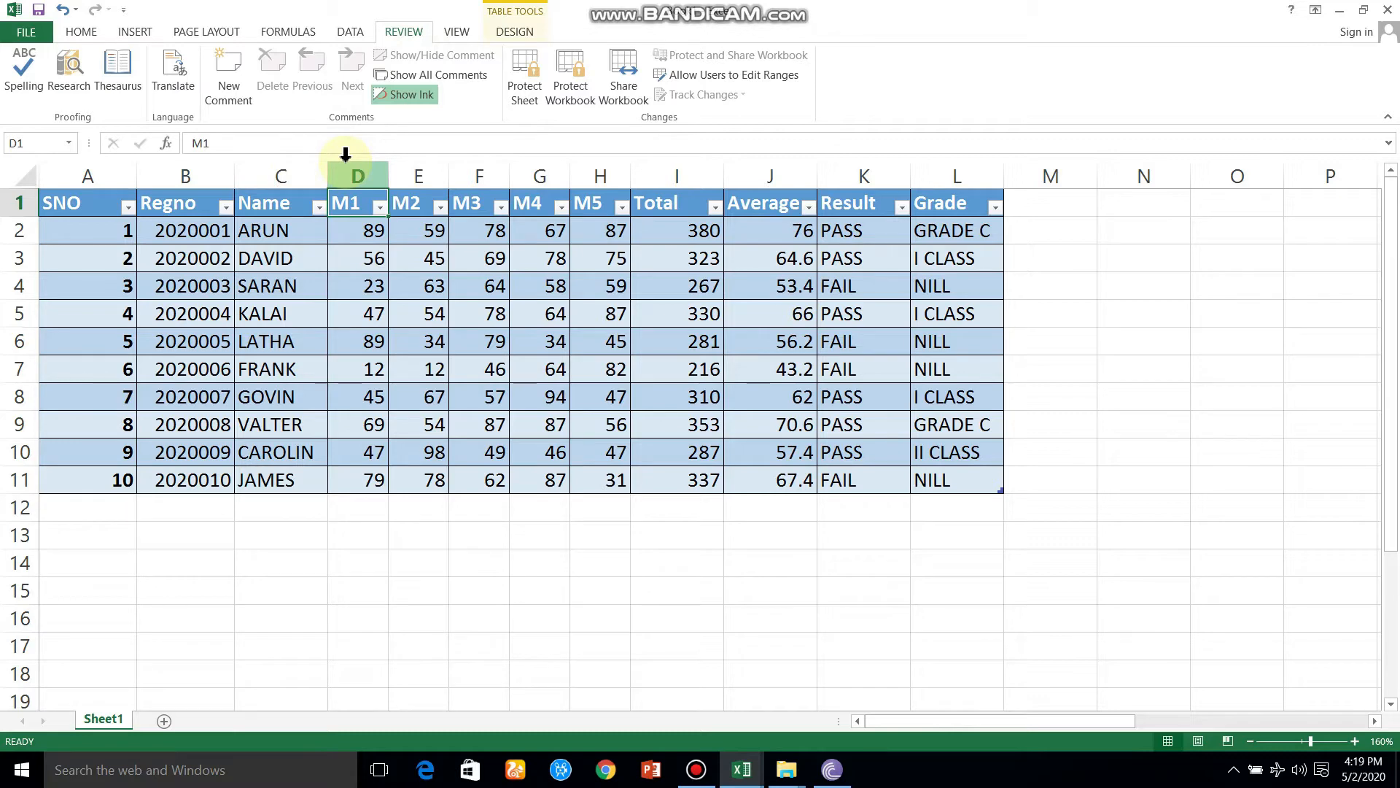
pyautogui.click(94, 33)
pyautogui.click(129, 32)
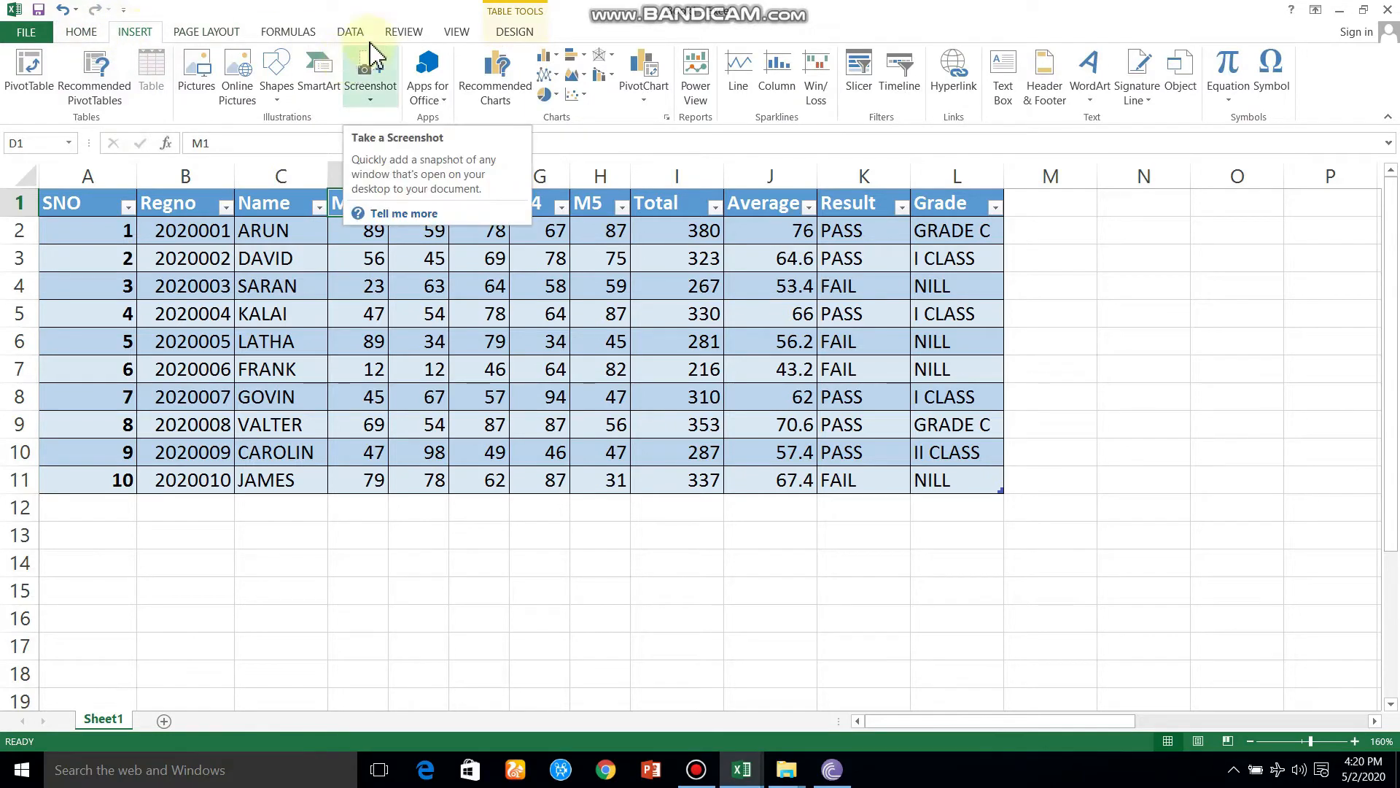
pyautogui.click(402, 34)
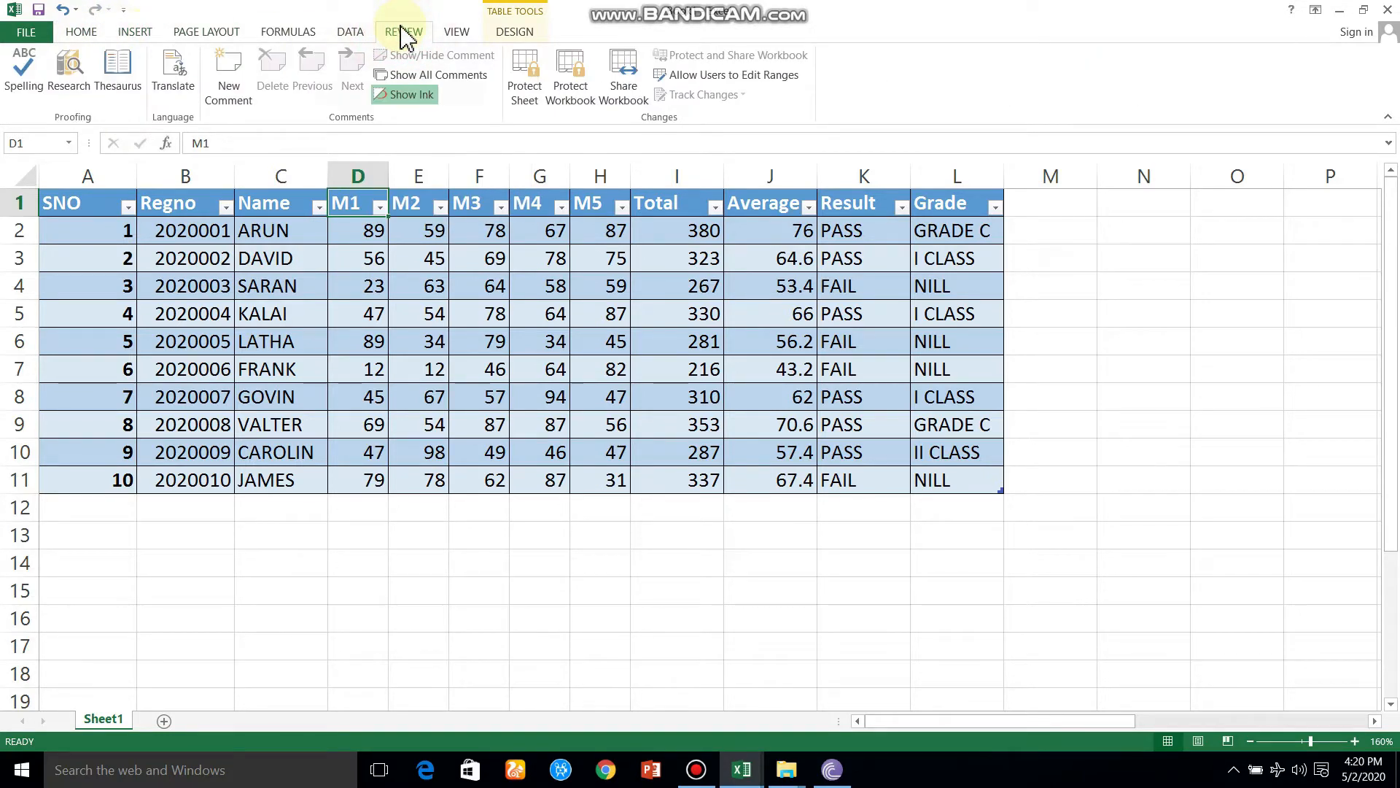
pyautogui.click(228, 95)
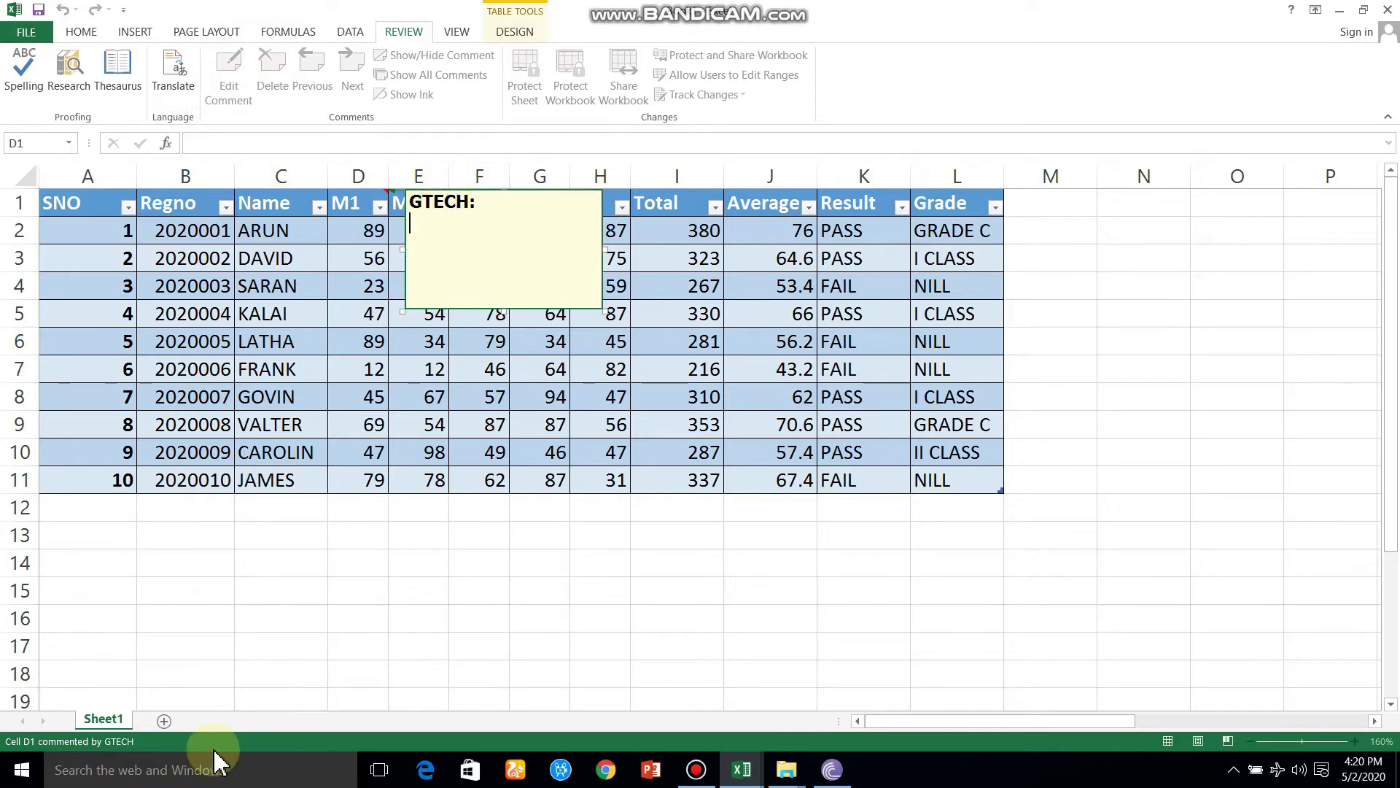
pyautogui.click(479, 221)
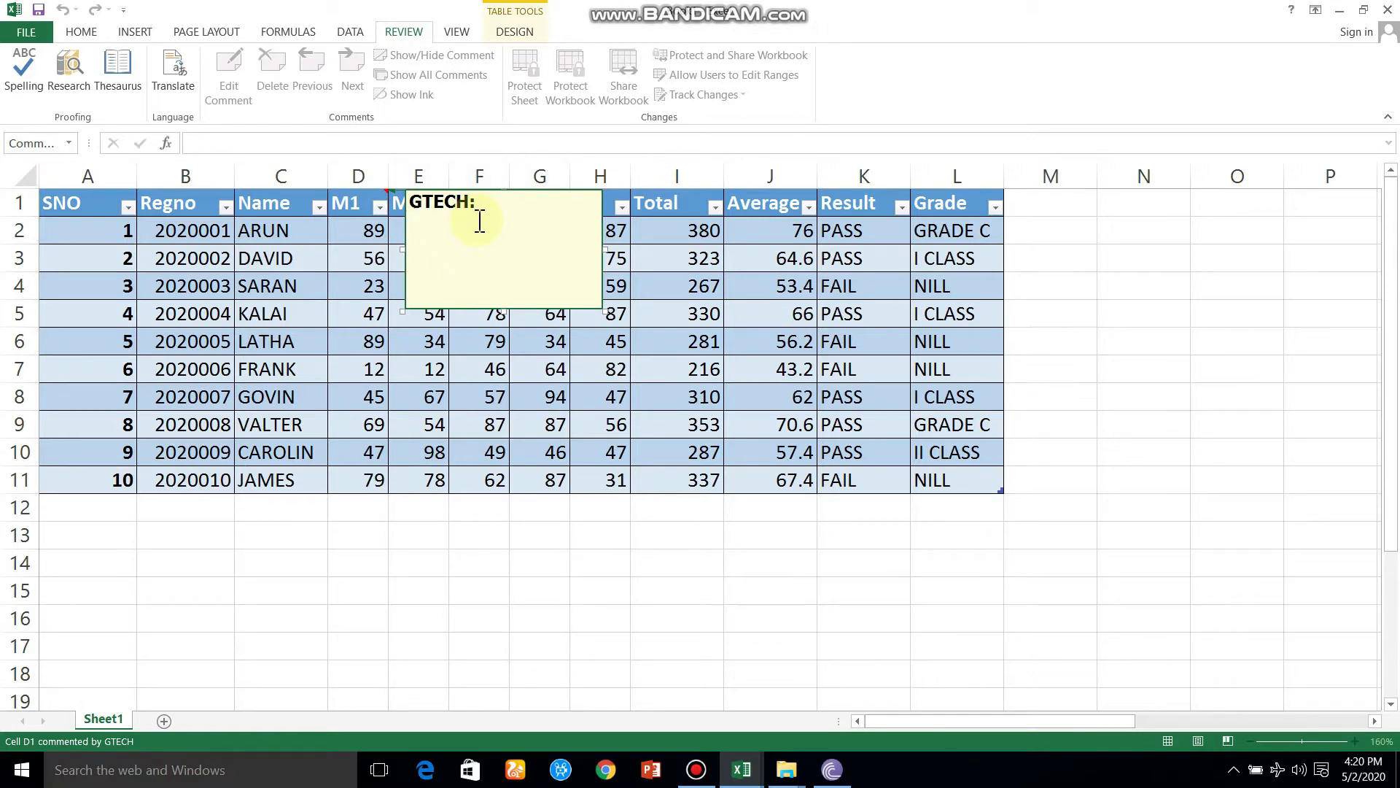
pyautogui.write('DATA STRUCTURE')
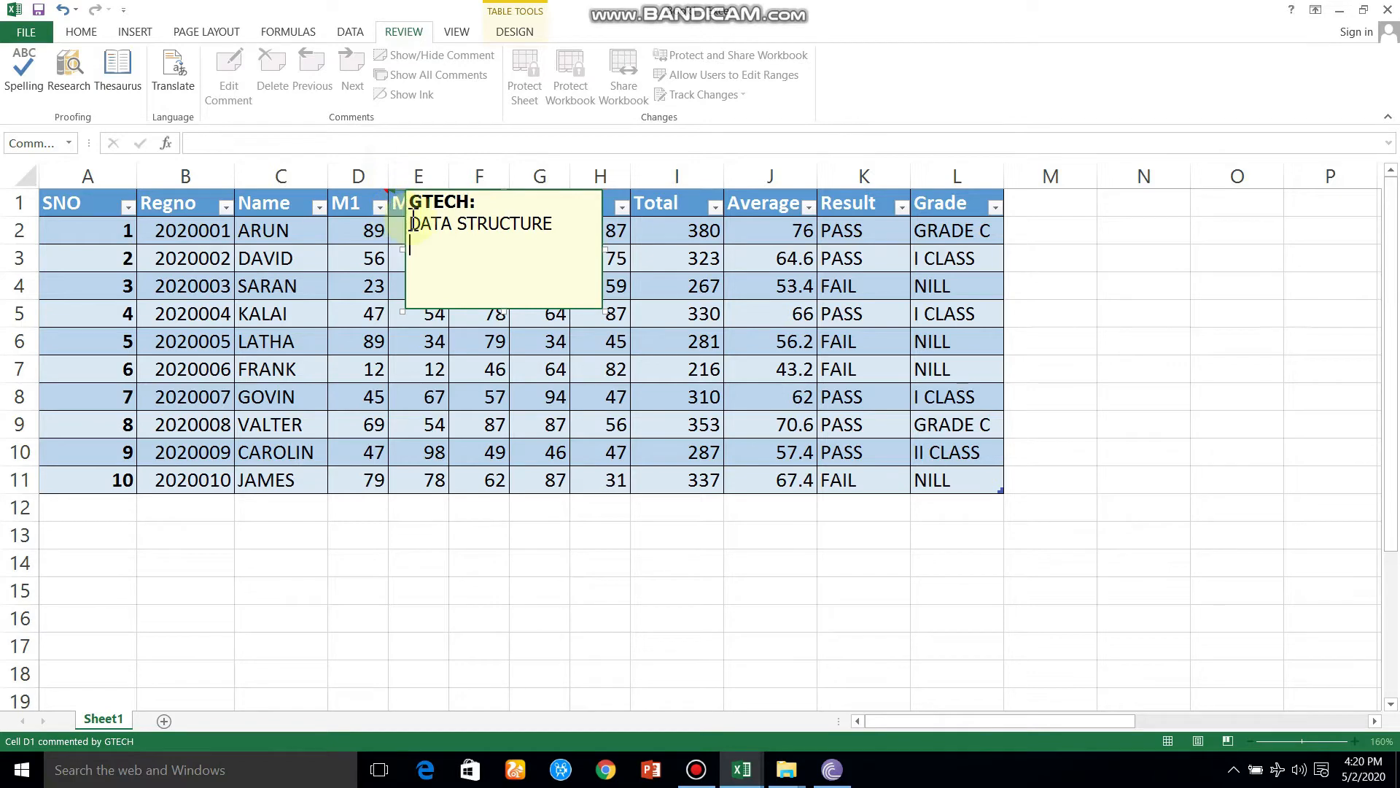
pyautogui.write('TAMIL')
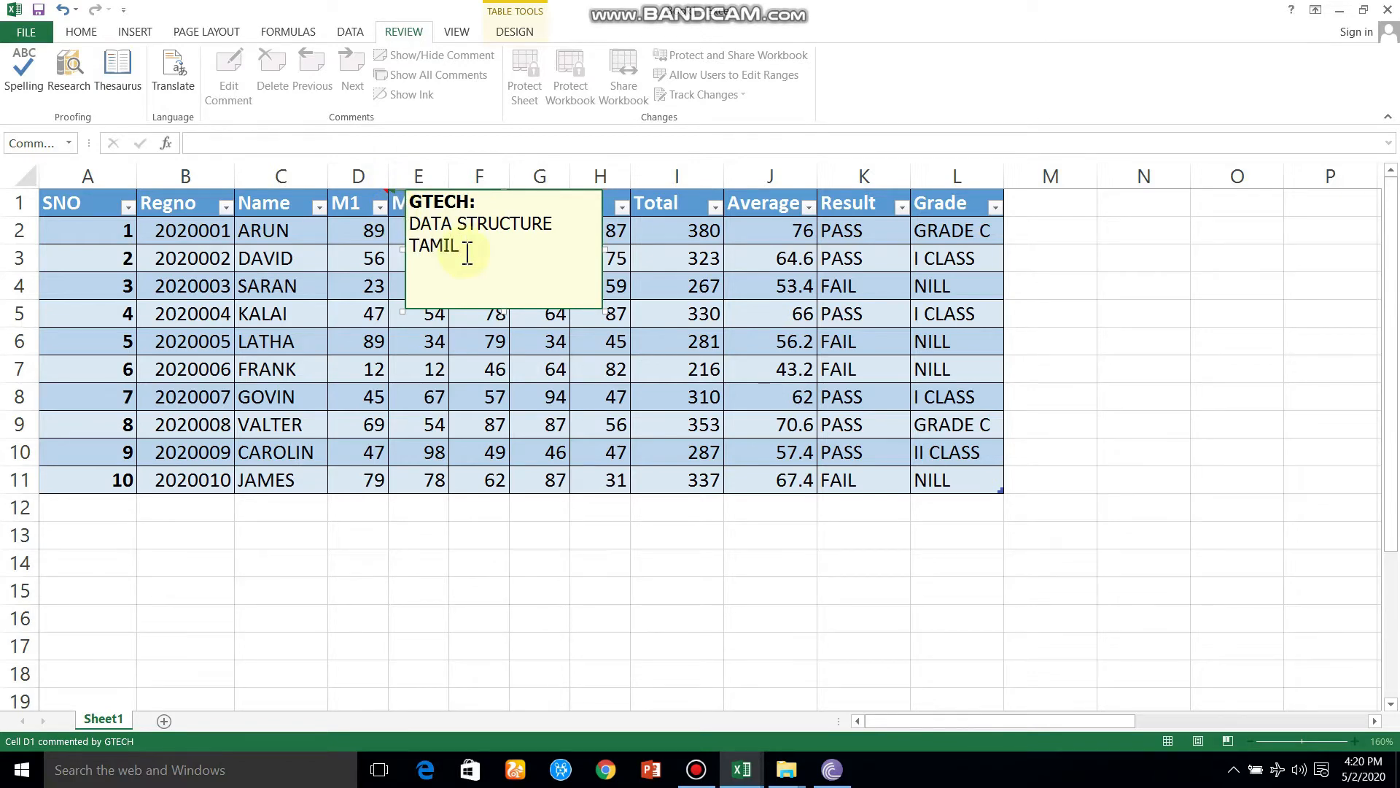
pyautogui.click(430, 553)
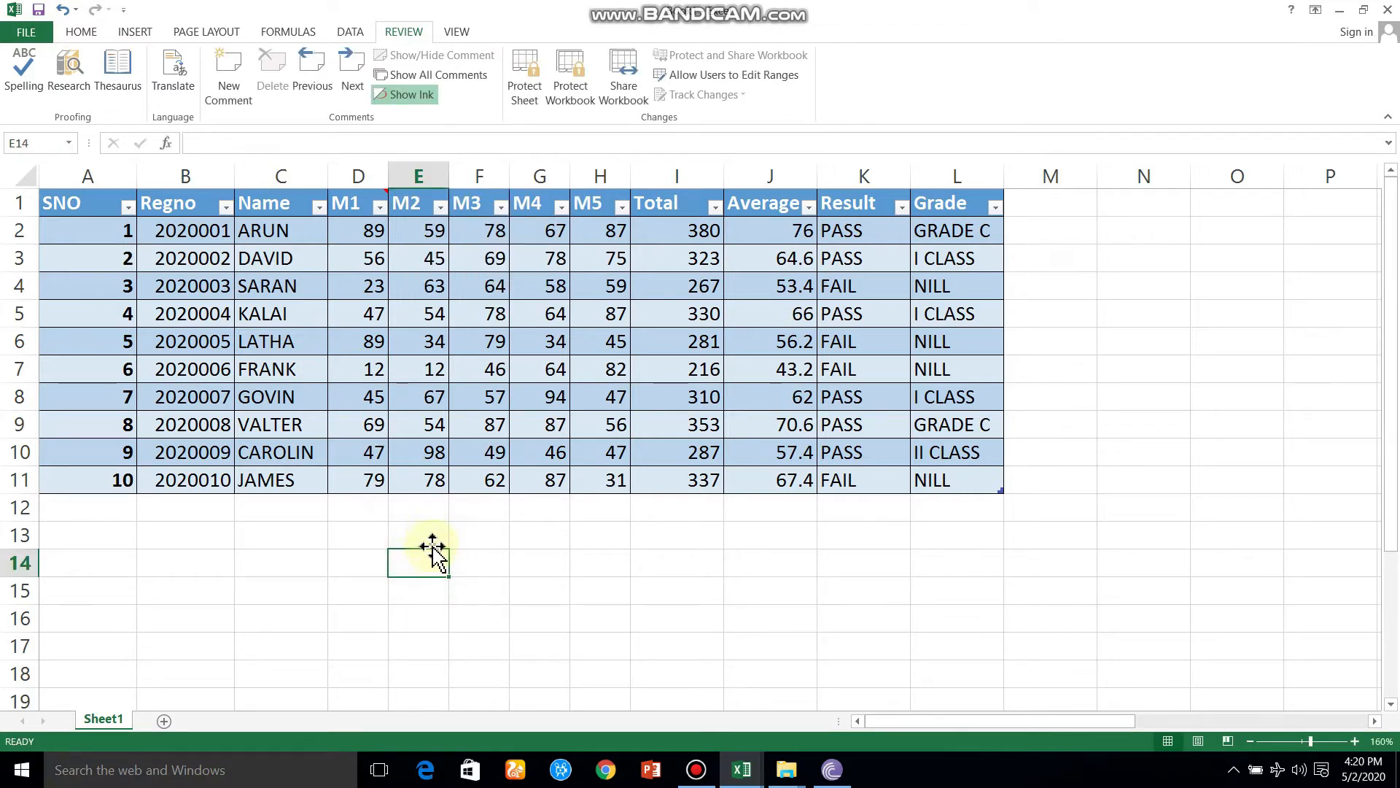
pyautogui.click(428, 535)
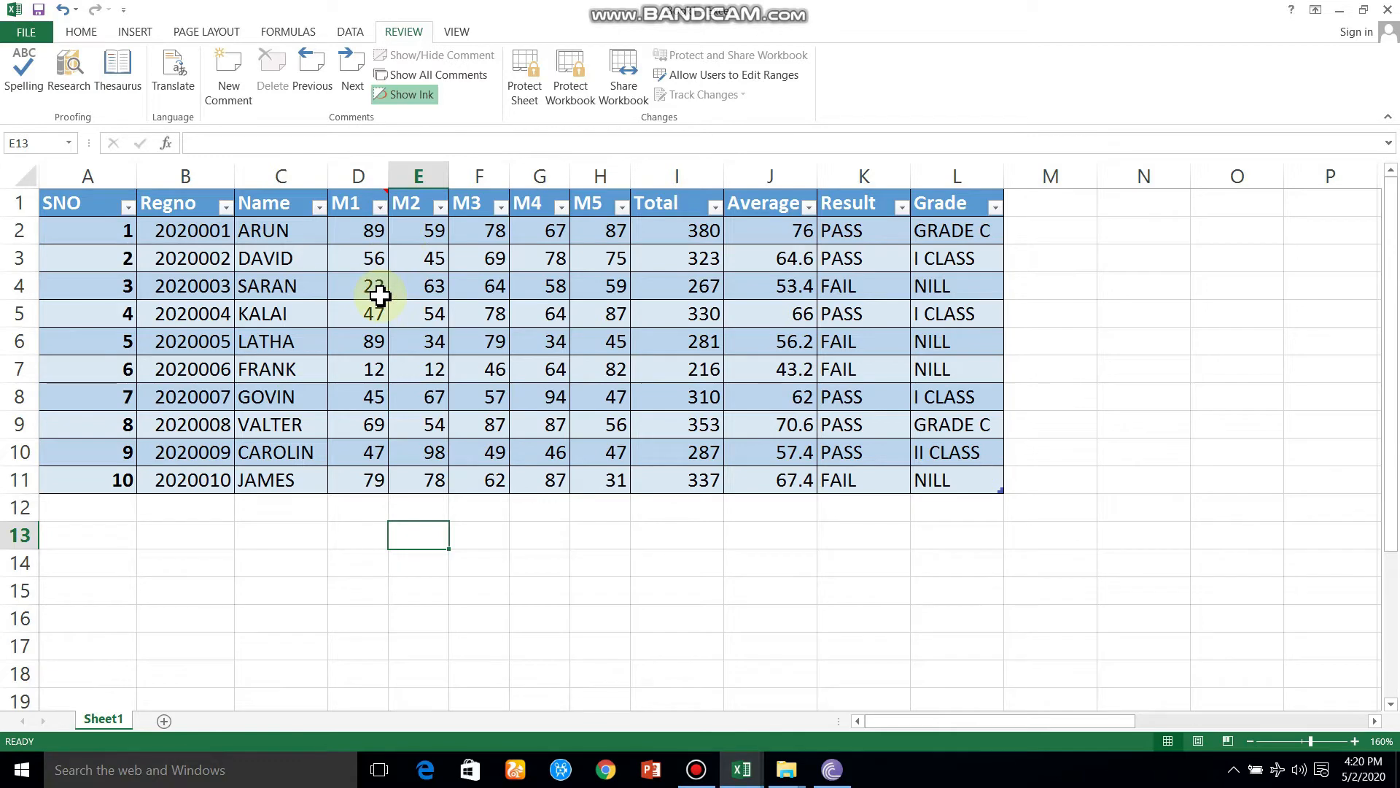
pyautogui.click(384, 199)
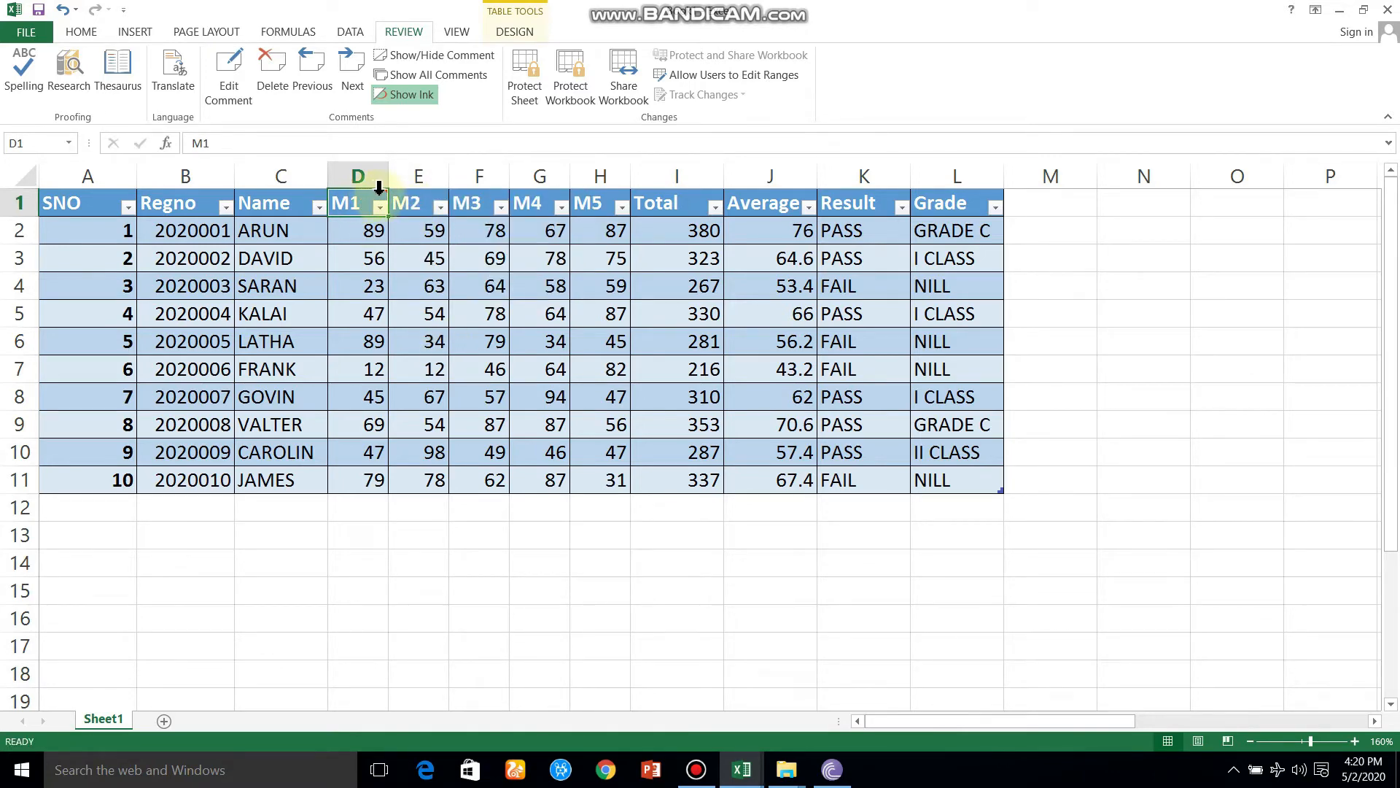
pyautogui.moveTo(387, 203)
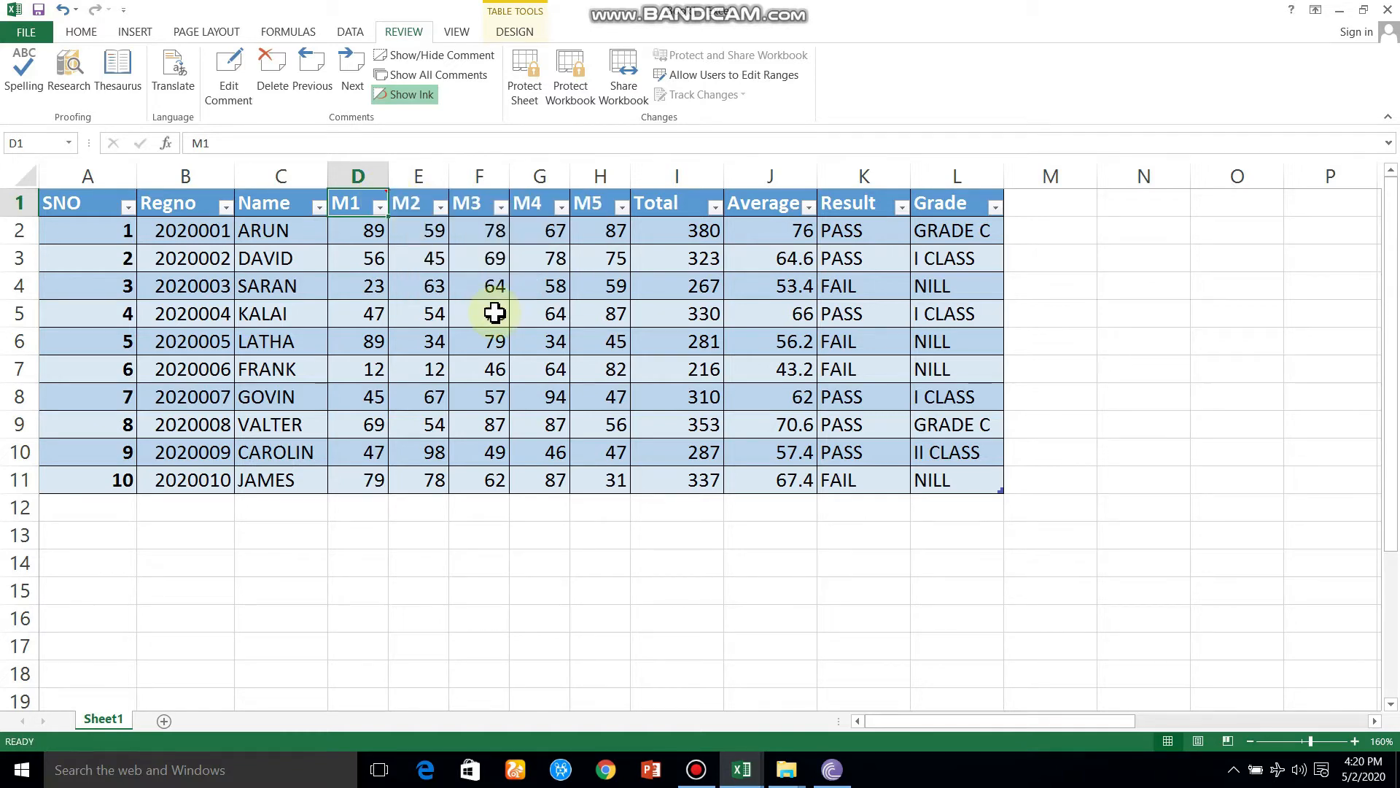
# Add a comment reading ENGLISH to the M2 header cell.
pyautogui.click(423, 201)
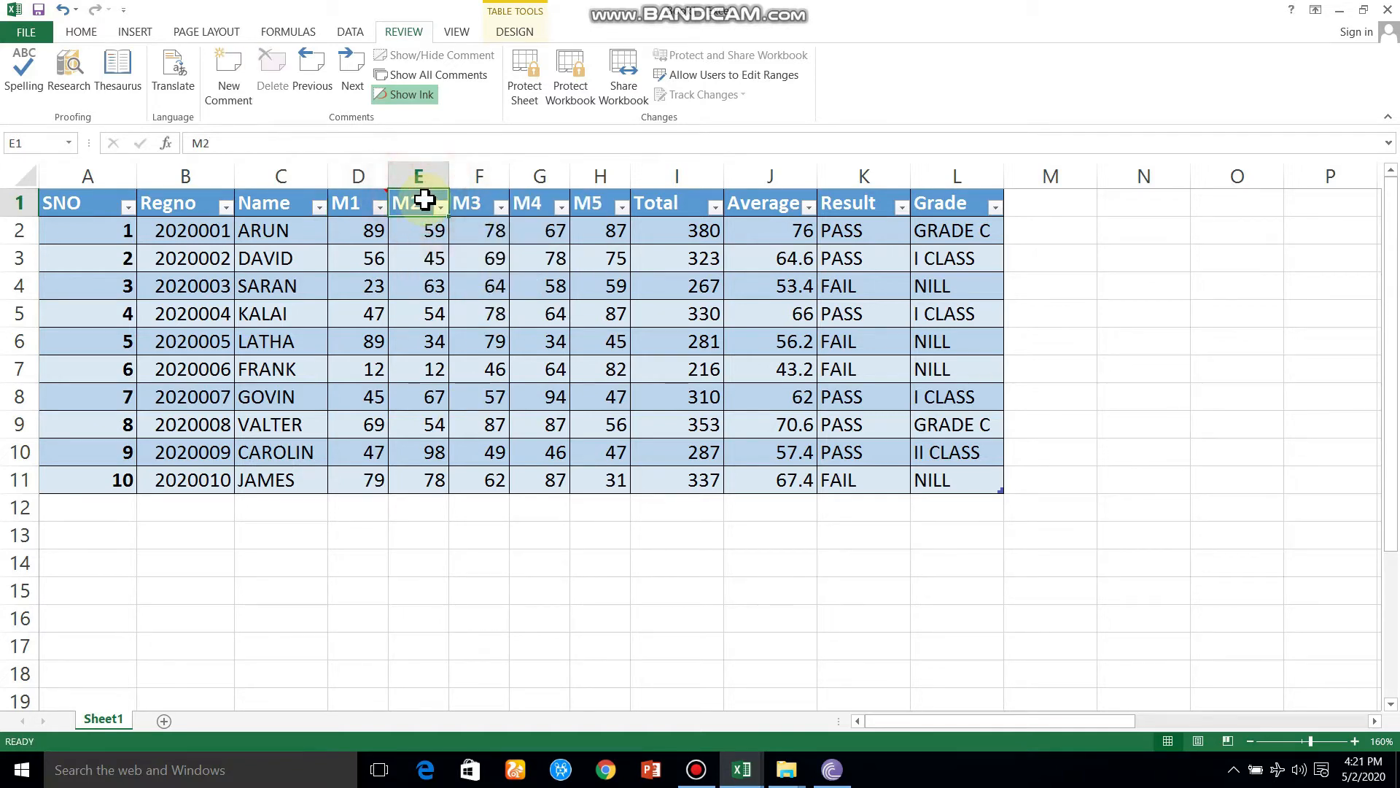
pyautogui.click(221, 79)
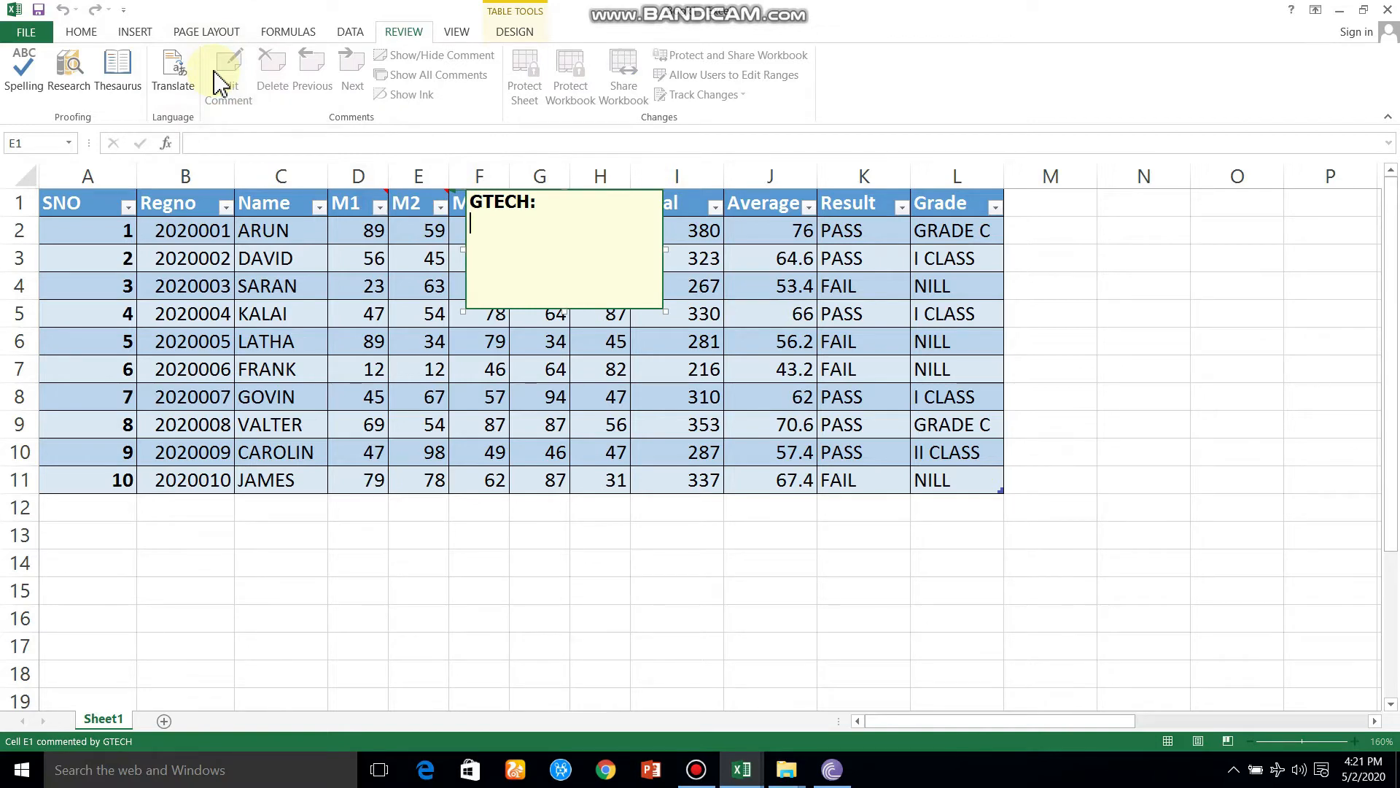
pyautogui.click(515, 226)
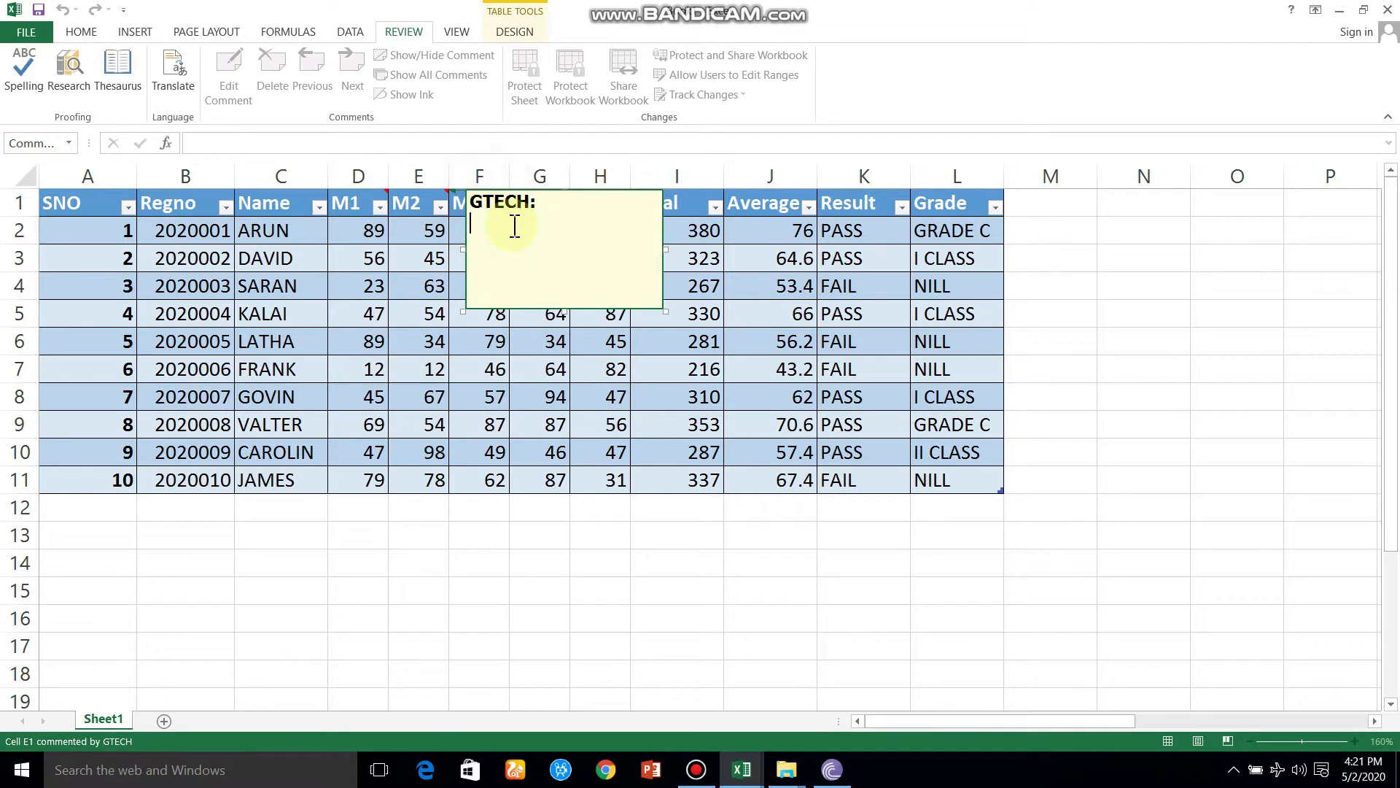
pyautogui.write('ENGLISH')
pyautogui.click(525, 609)
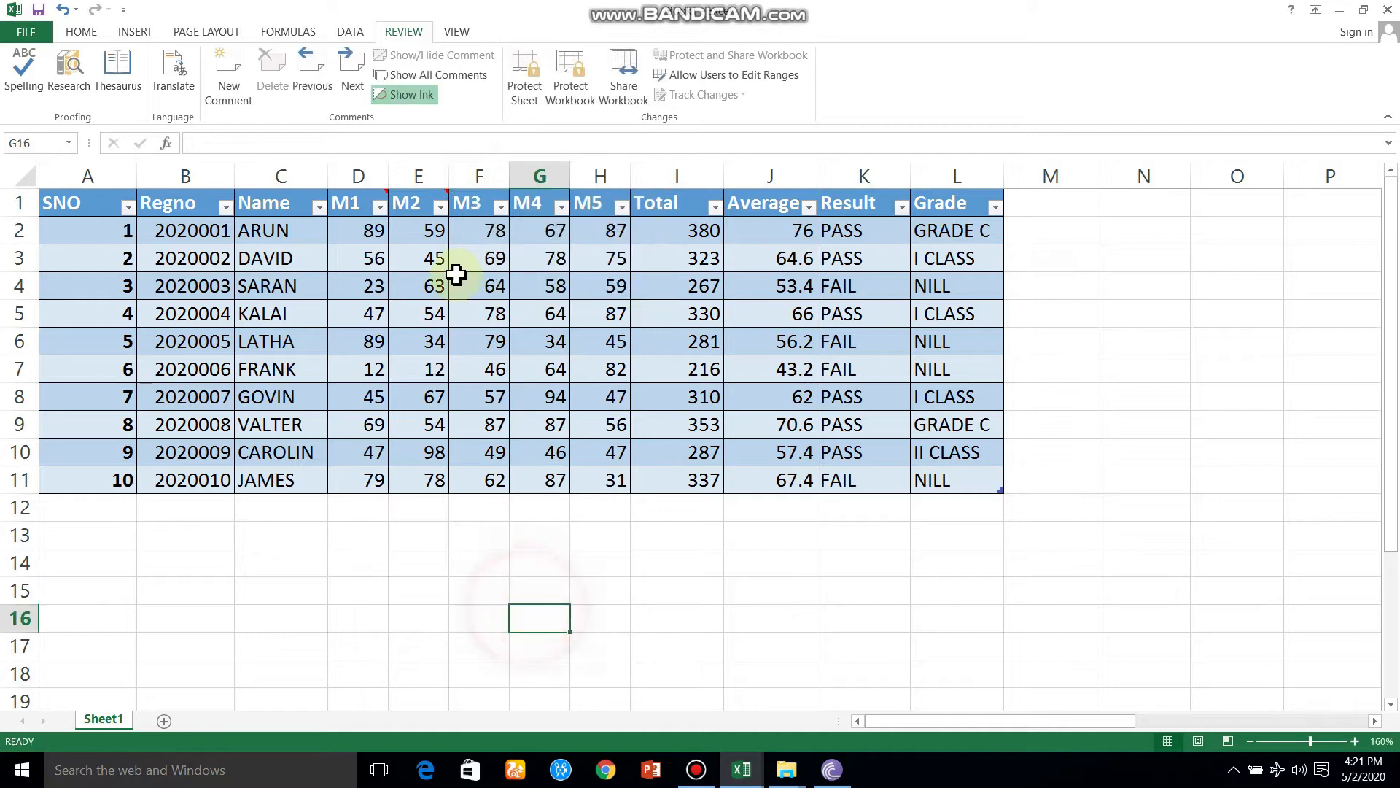
# Add a comment reading MATHS to the M3 header cell.
pyautogui.click(477, 204)
pyautogui.click(245, 76)
pyautogui.write('MATH')
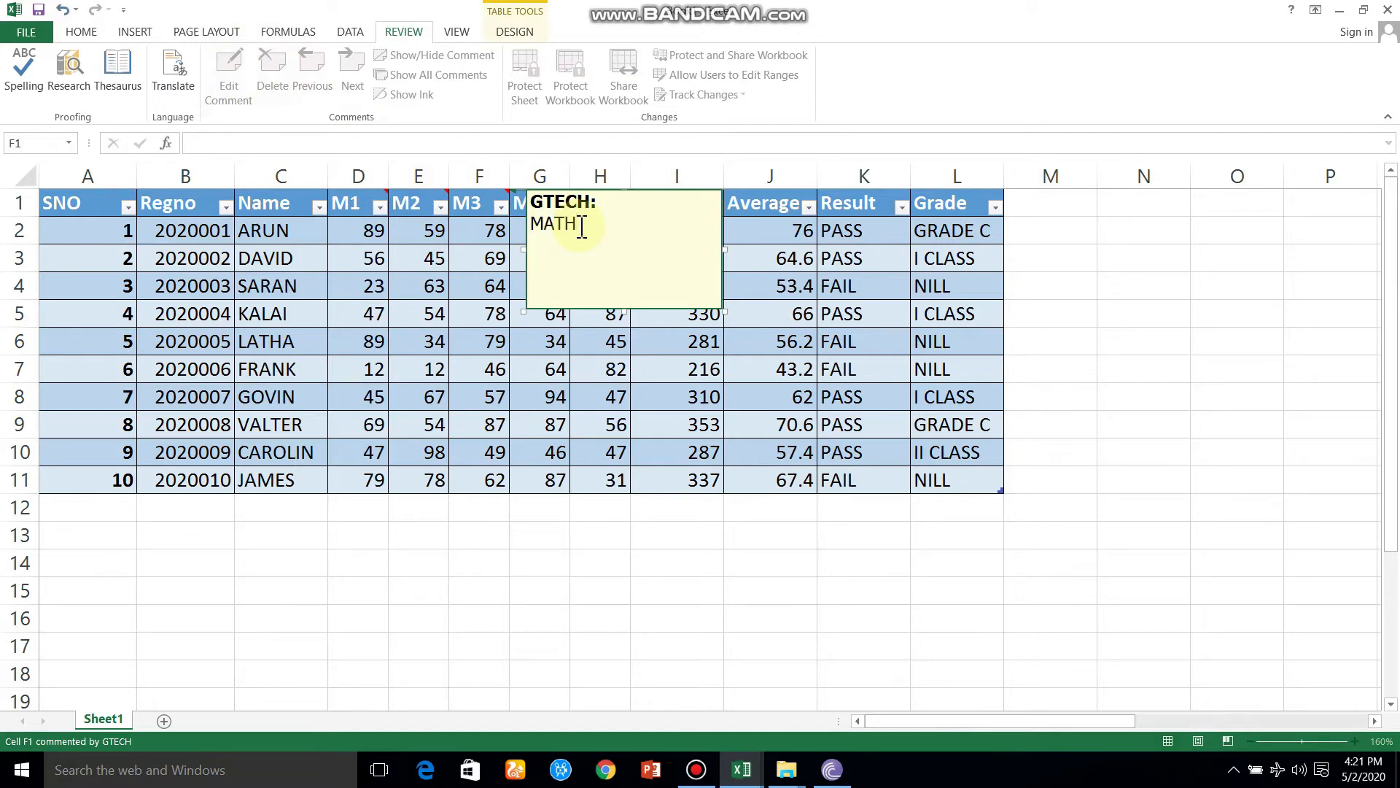
pyautogui.write('S')
pyautogui.click(590, 534)
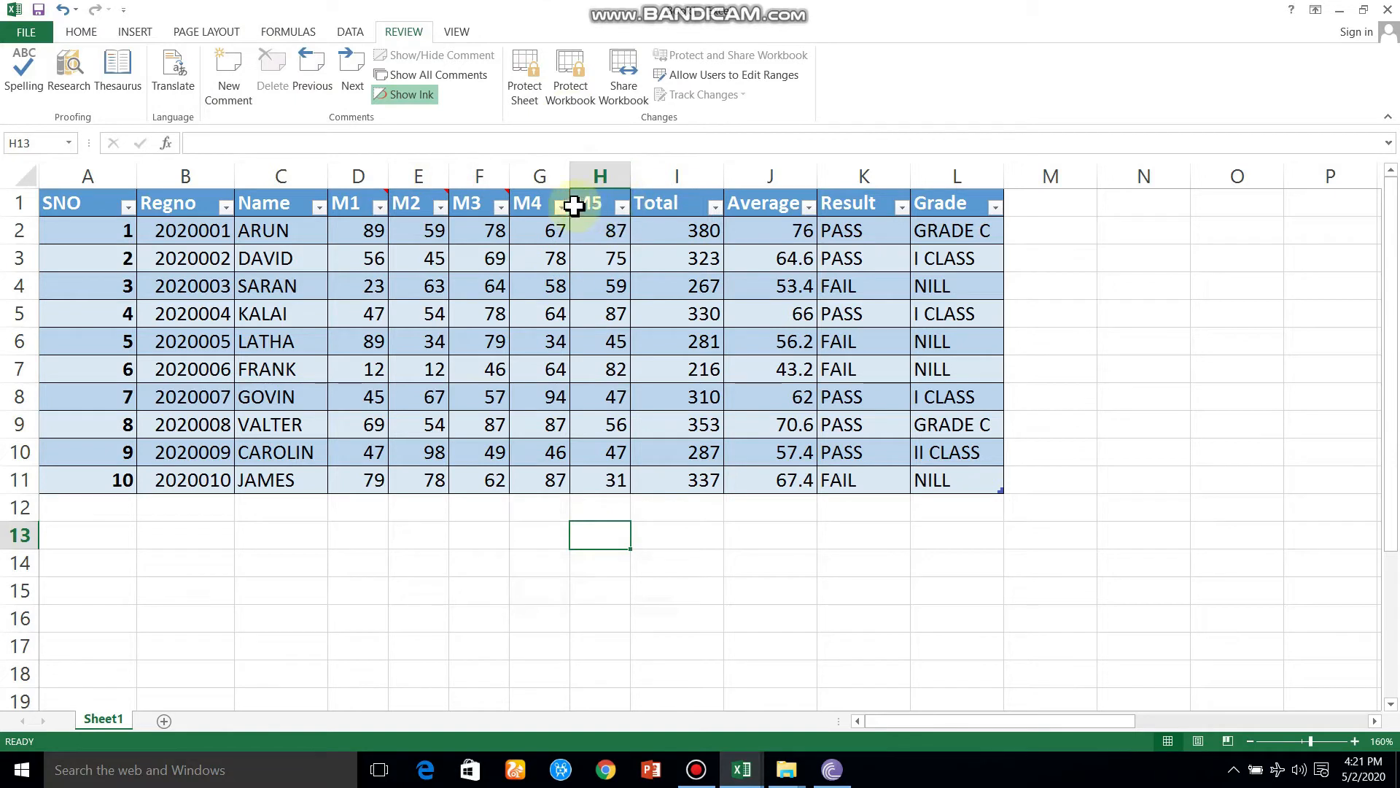
# Add a comment reading SCIENCE to the M4 header cell.
pyautogui.click(543, 199)
pyautogui.click(221, 93)
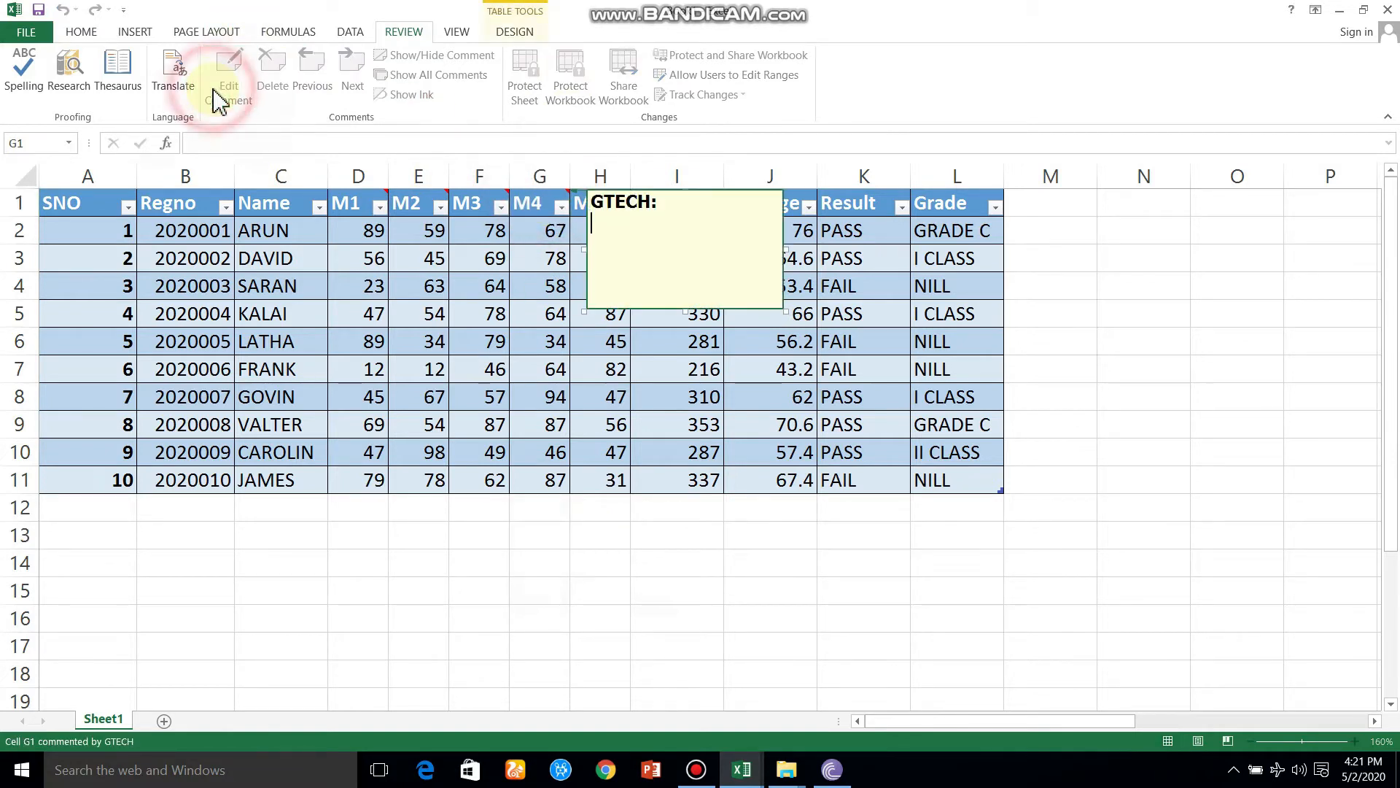
pyautogui.write('SC')
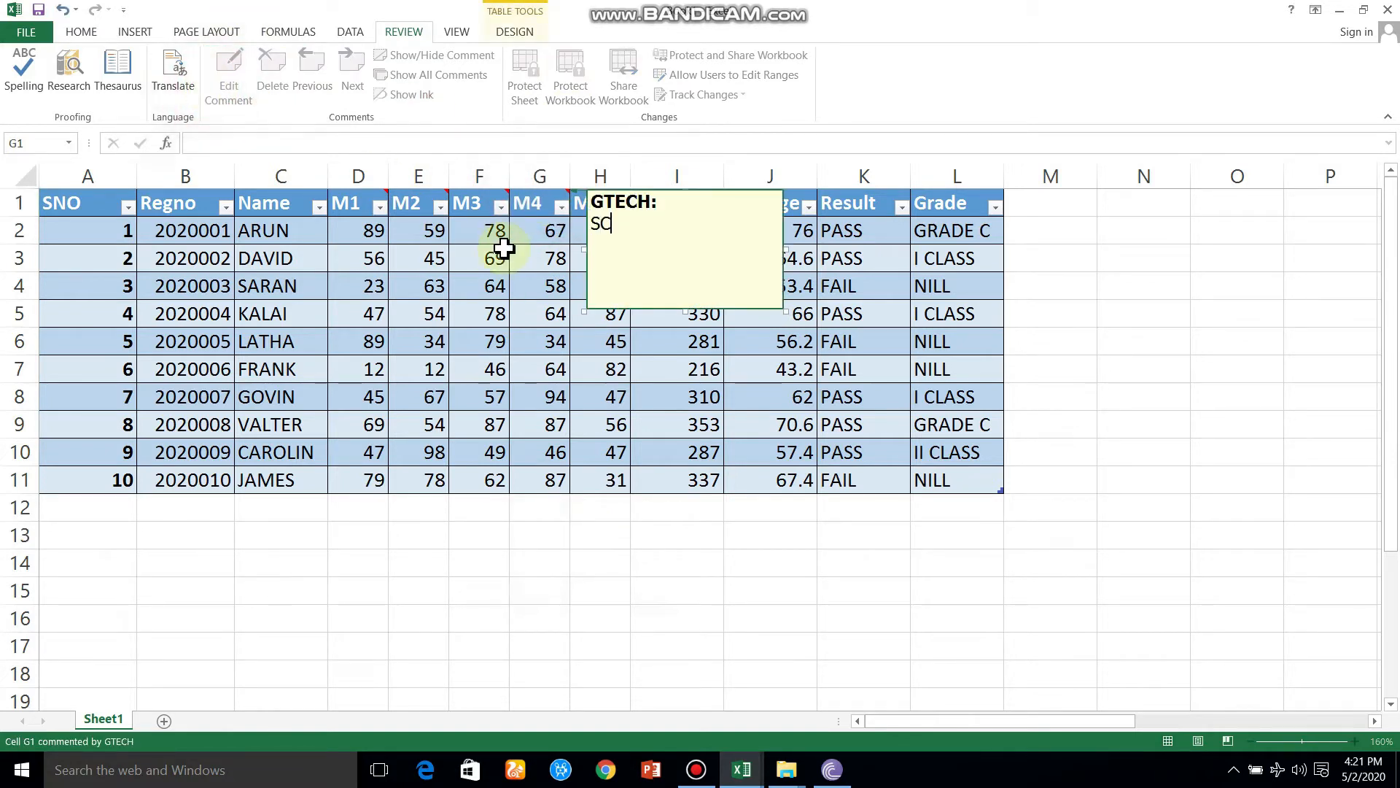
pyautogui.write('IENCE')
pyautogui.click(562, 571)
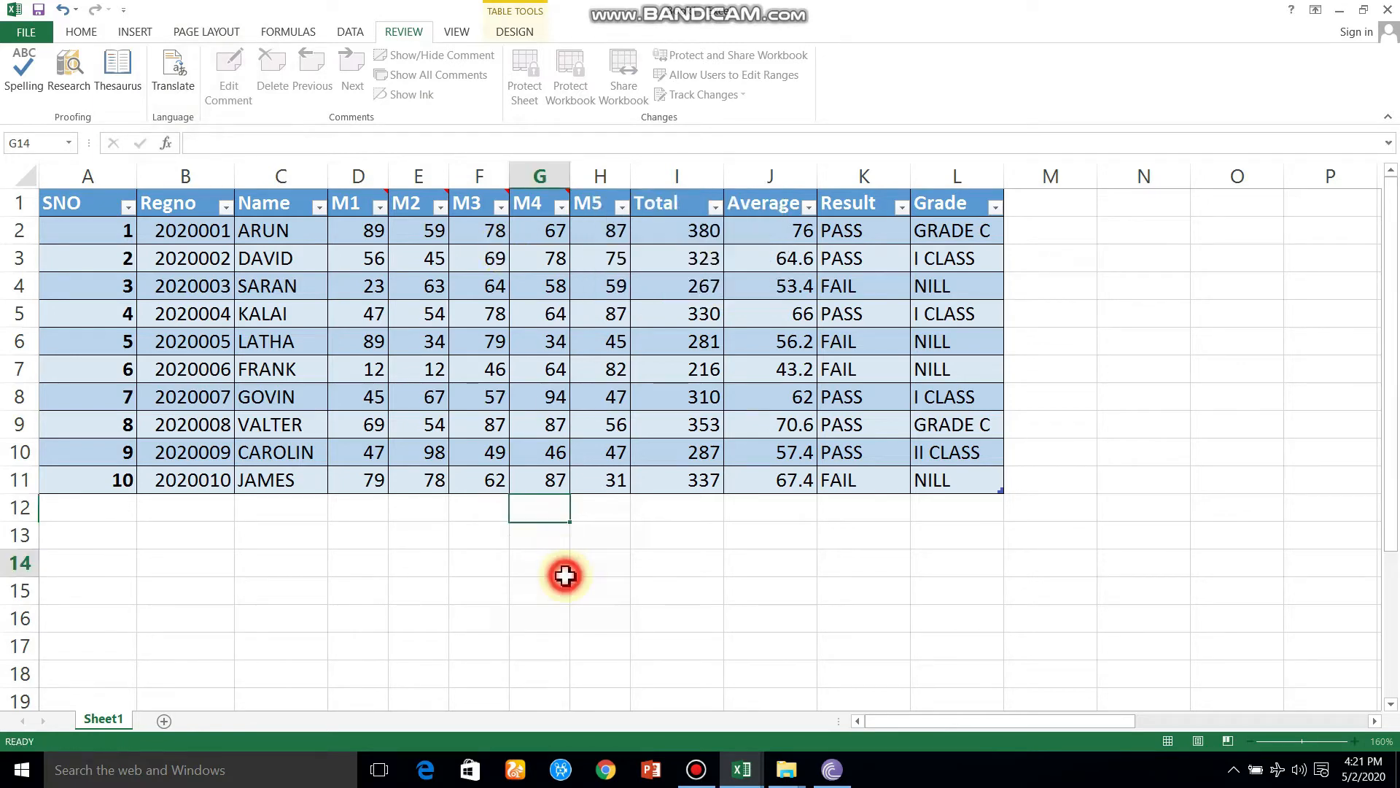
# Add a comment reading SOCIAL SCIENCE to the M5 header cell.
pyautogui.click(587, 207)
pyautogui.click(228, 77)
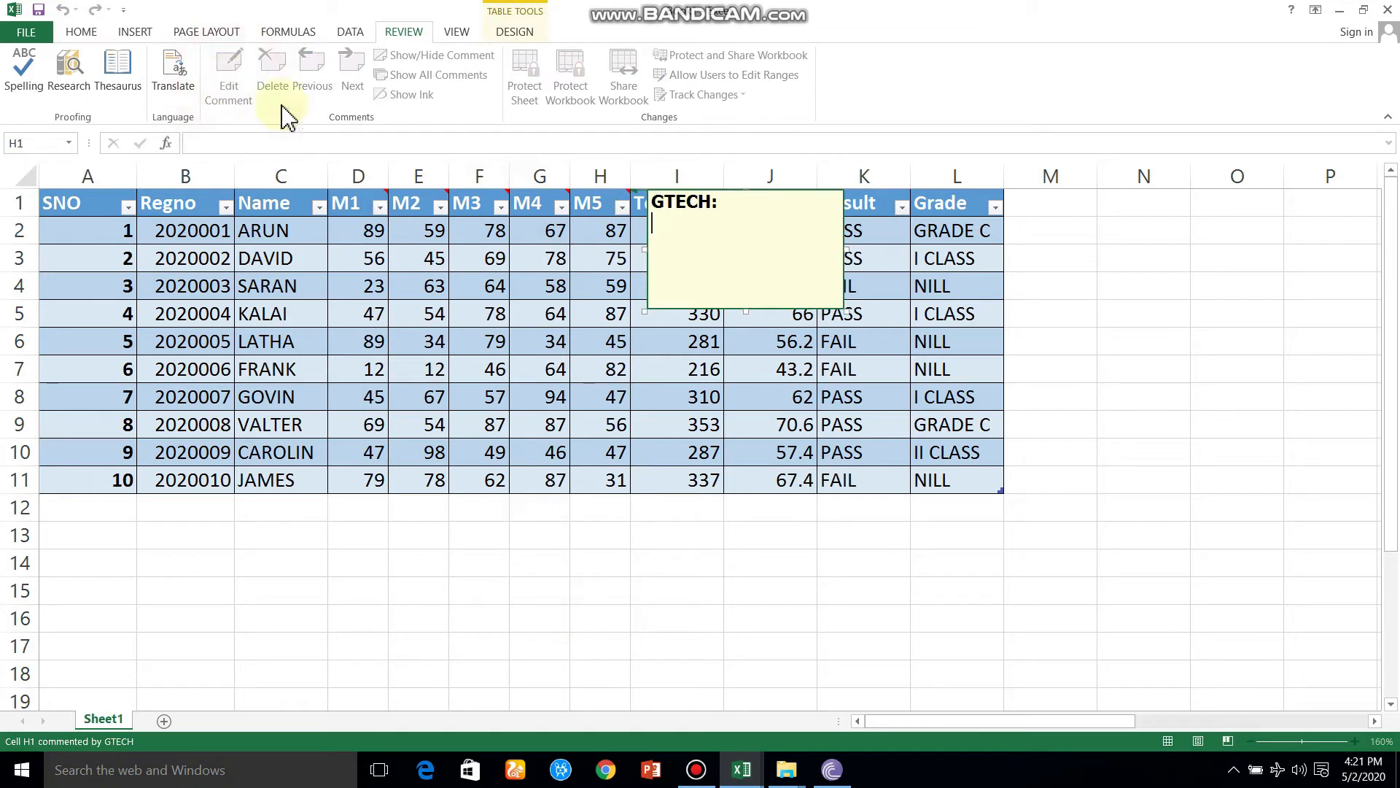
pyautogui.write('SO')
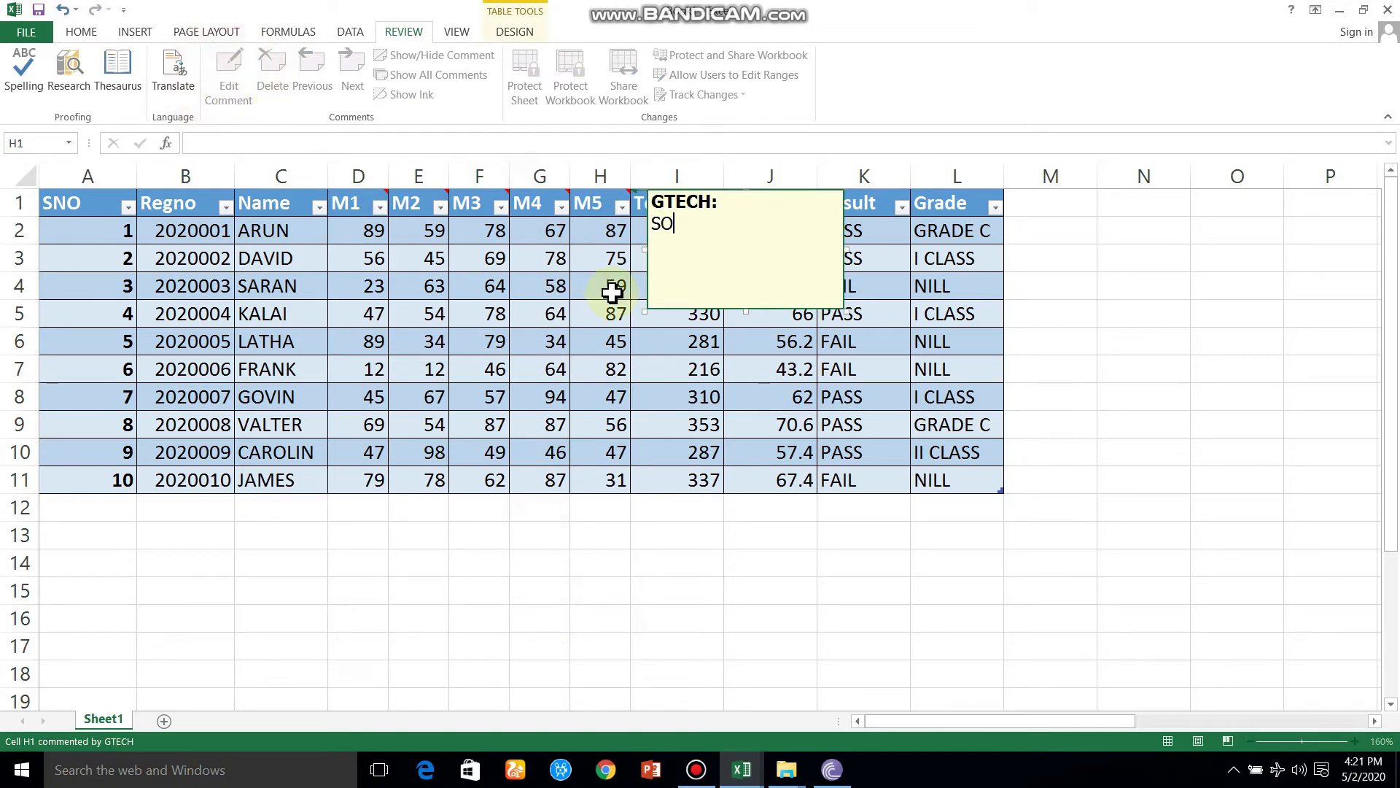
pyautogui.write('CIAL SCIENCE')
pyautogui.click(650, 617)
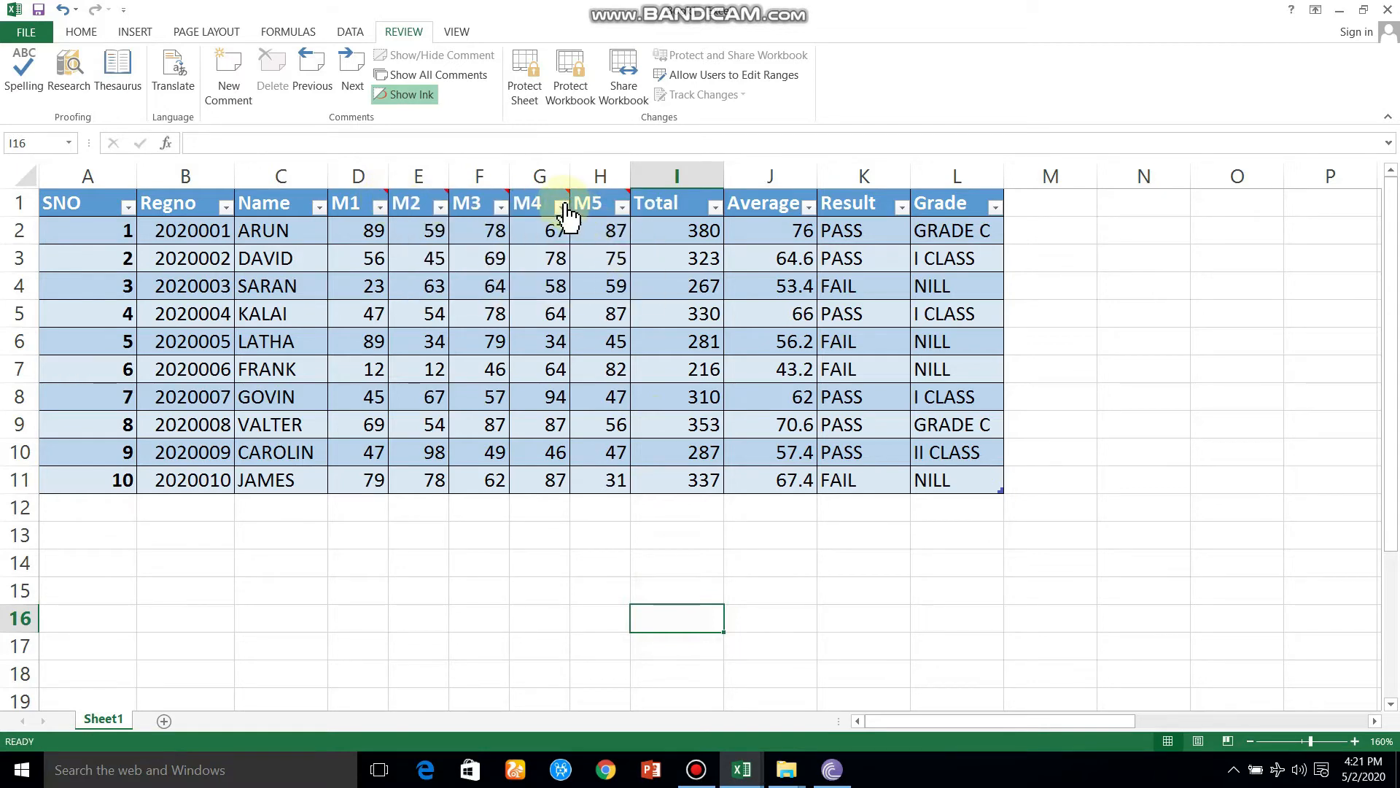
# View individual header comments, and show all of the sheet's comments at once before hiding them again.
pyautogui.moveTo(562, 197)
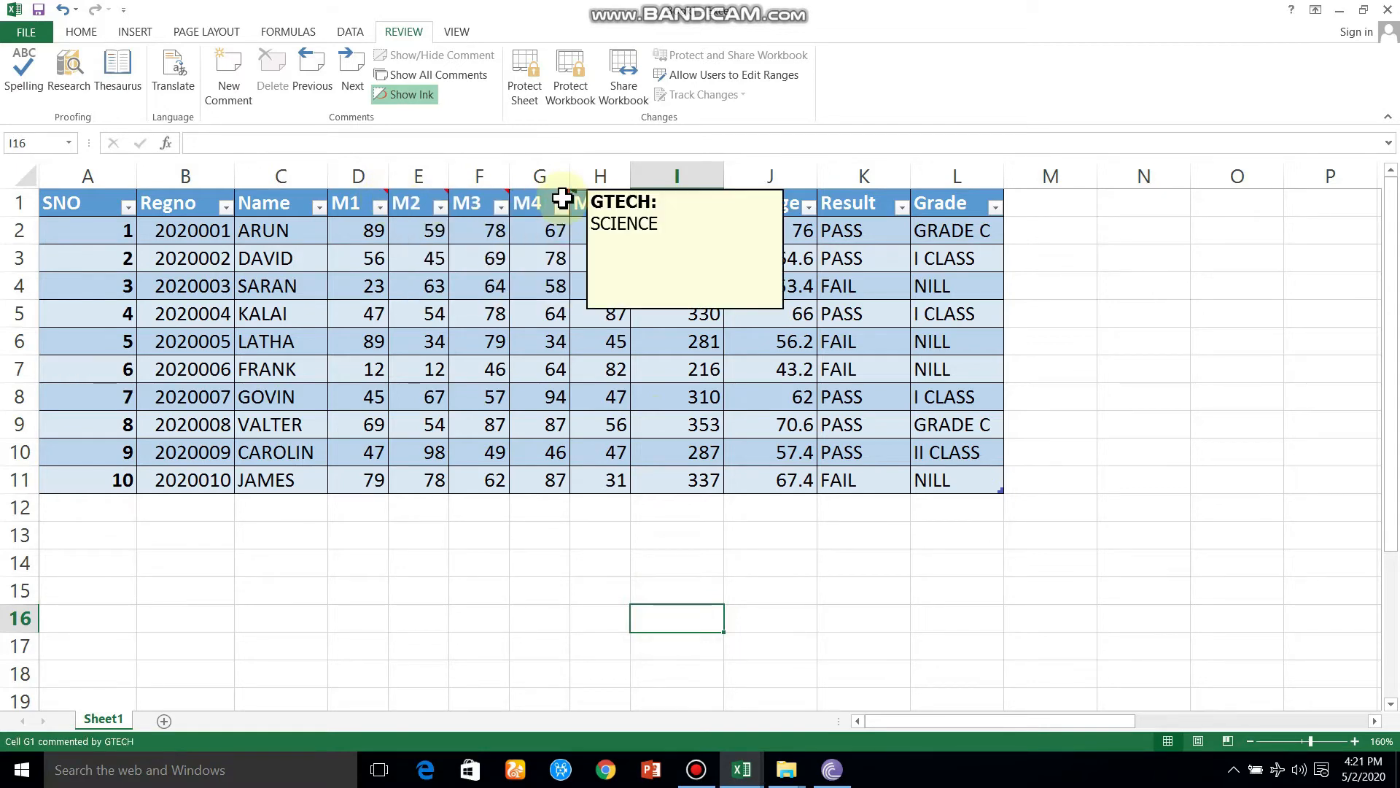
pyautogui.click(474, 536)
pyautogui.moveTo(426, 212)
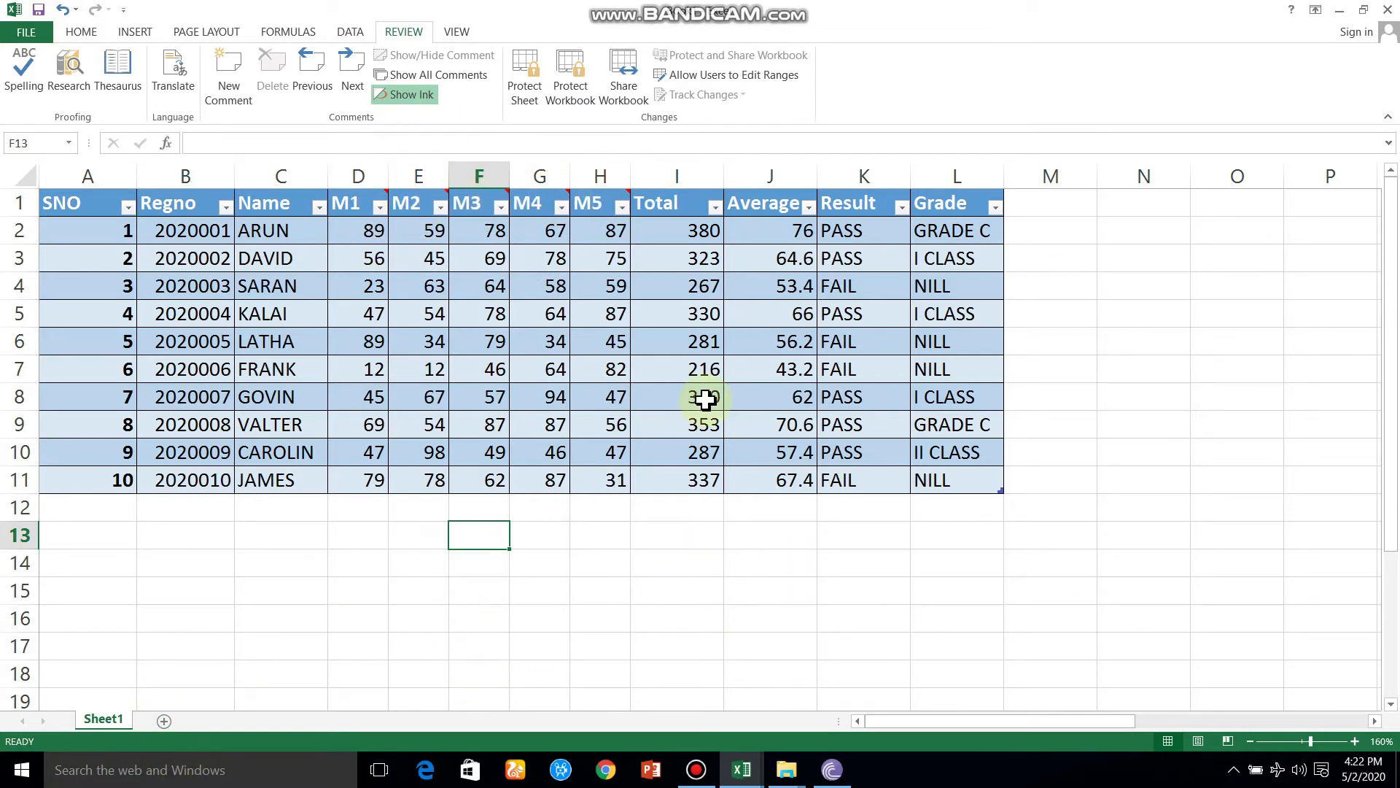
pyautogui.click(1391, 418)
pyautogui.moveTo(1392, 417); pyautogui.dragTo(1397, 350)
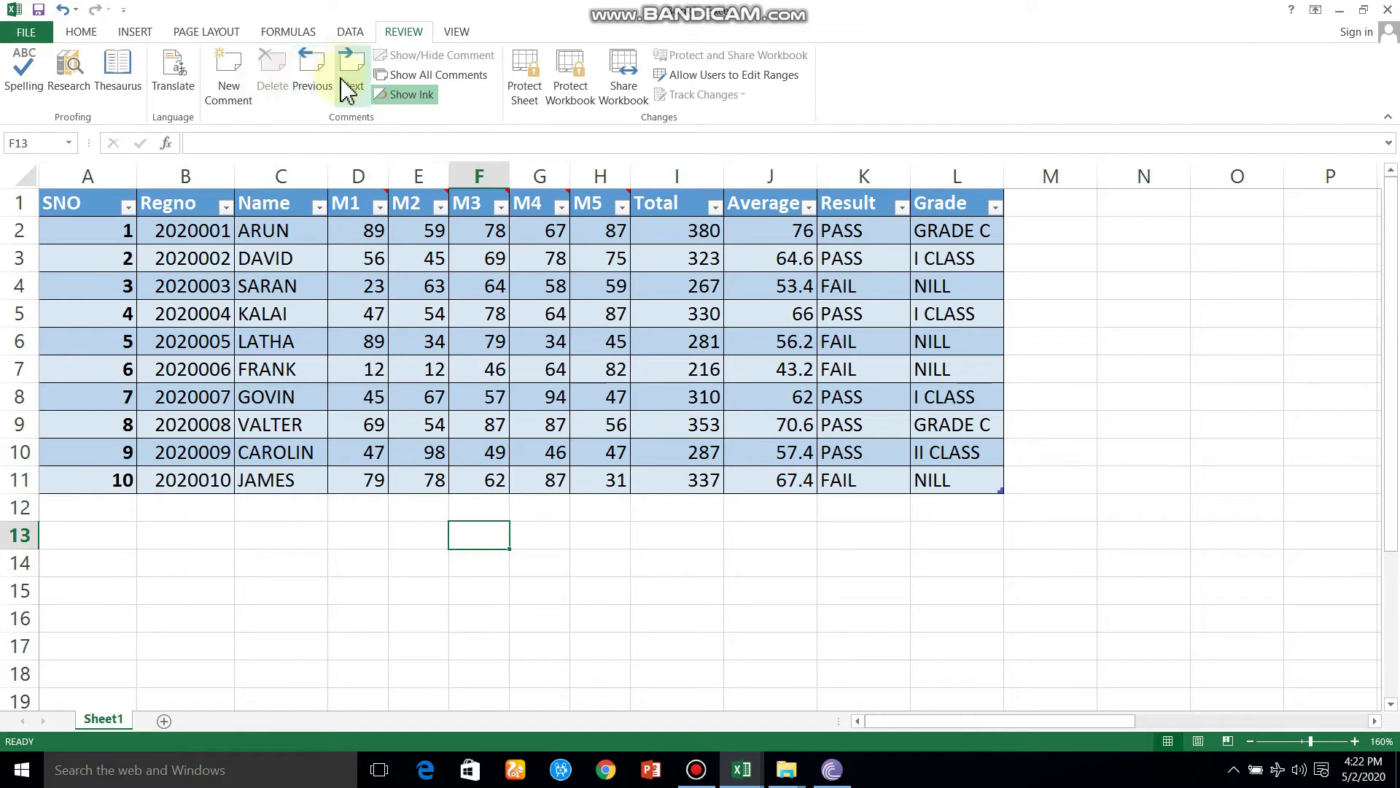
pyautogui.click(397, 82)
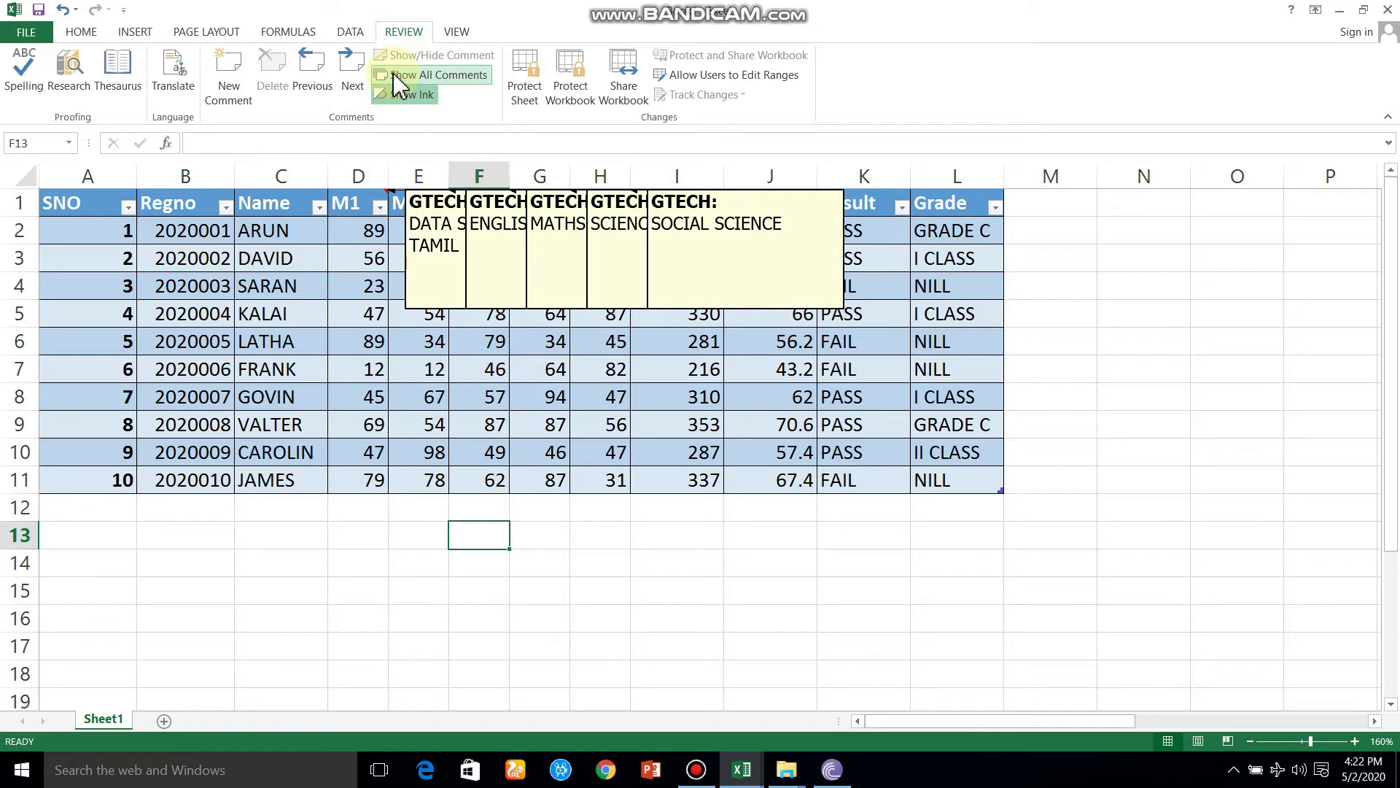
pyautogui.click(448, 76)
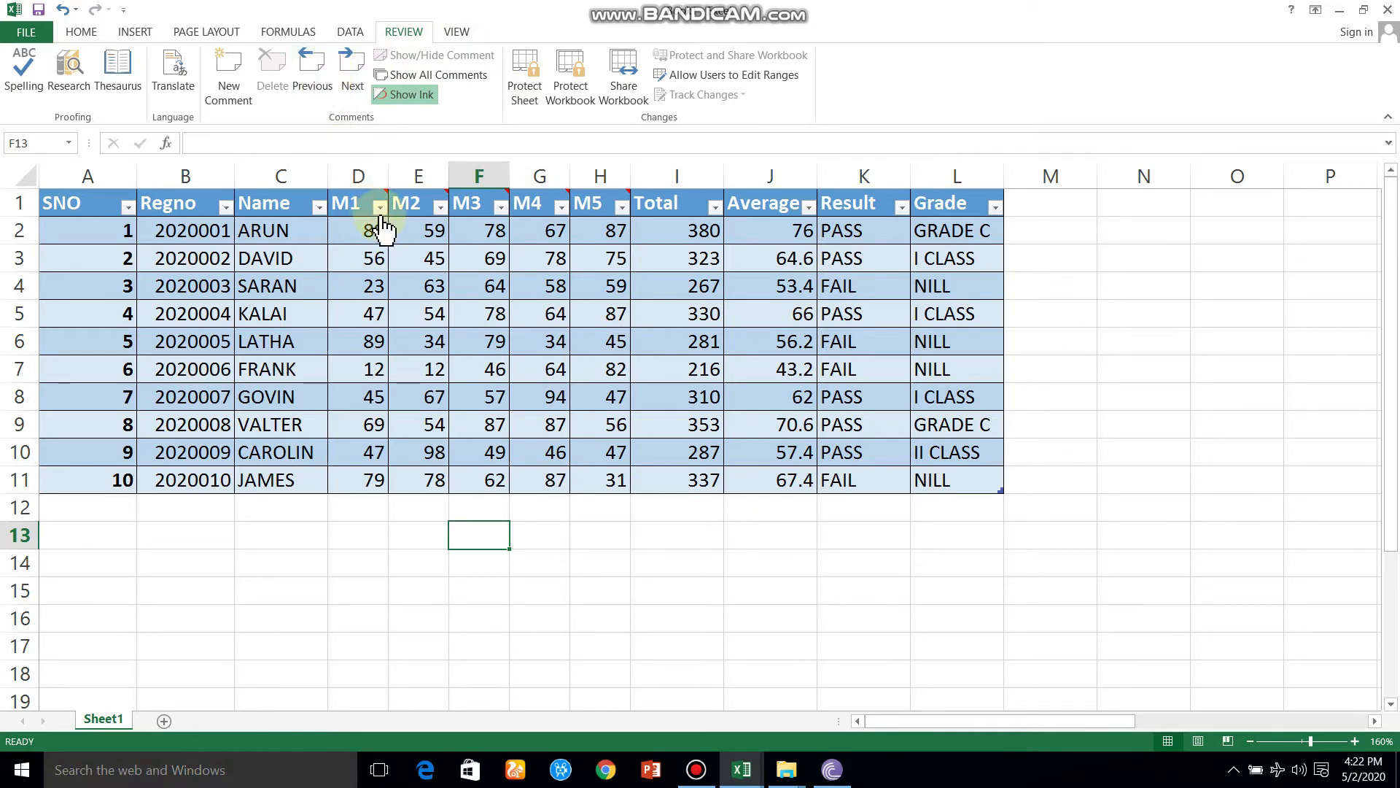
pyautogui.moveTo(410, 206)
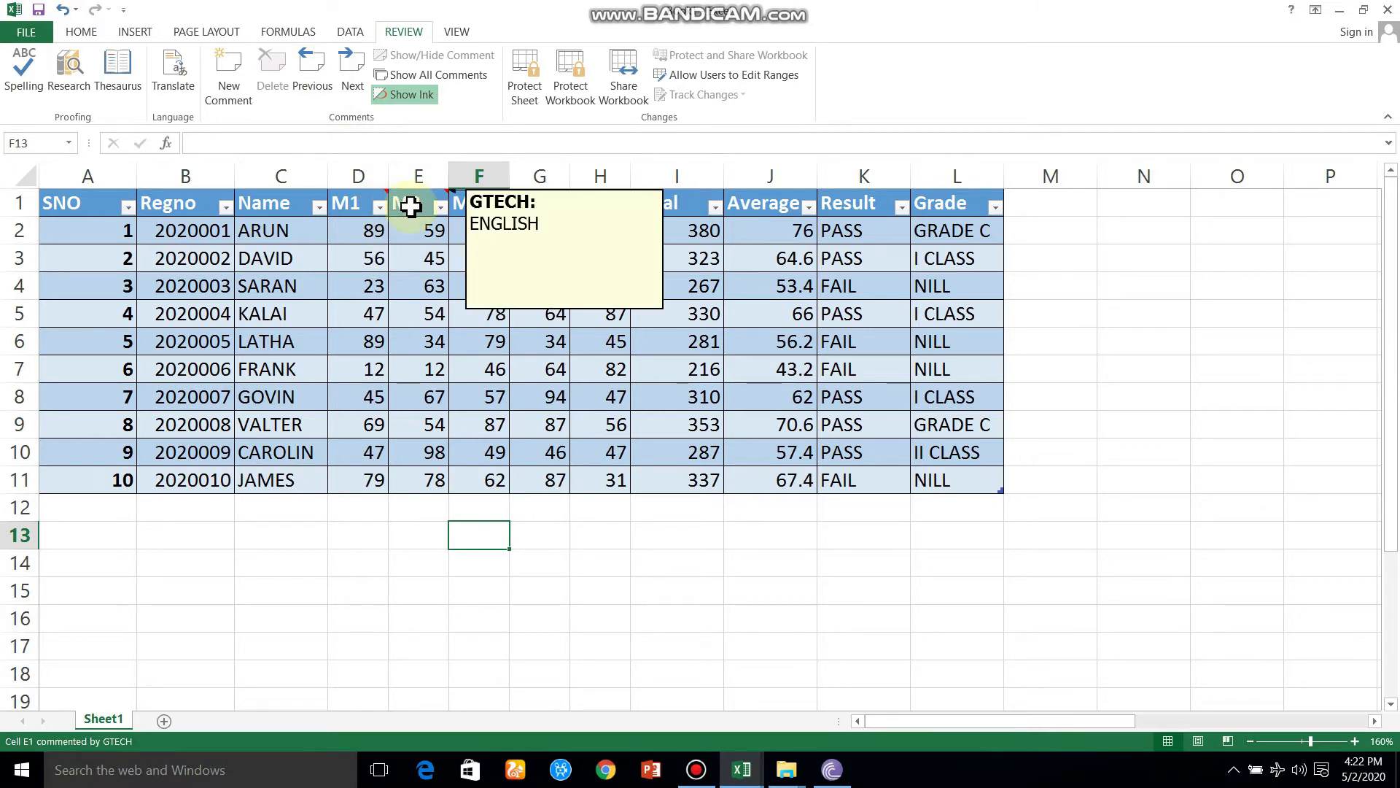
# Step backward and forward through the header comments, continuing the review from the beginning of the workbook.
pyautogui.click(326, 84)
pyautogui.click(667, 431)
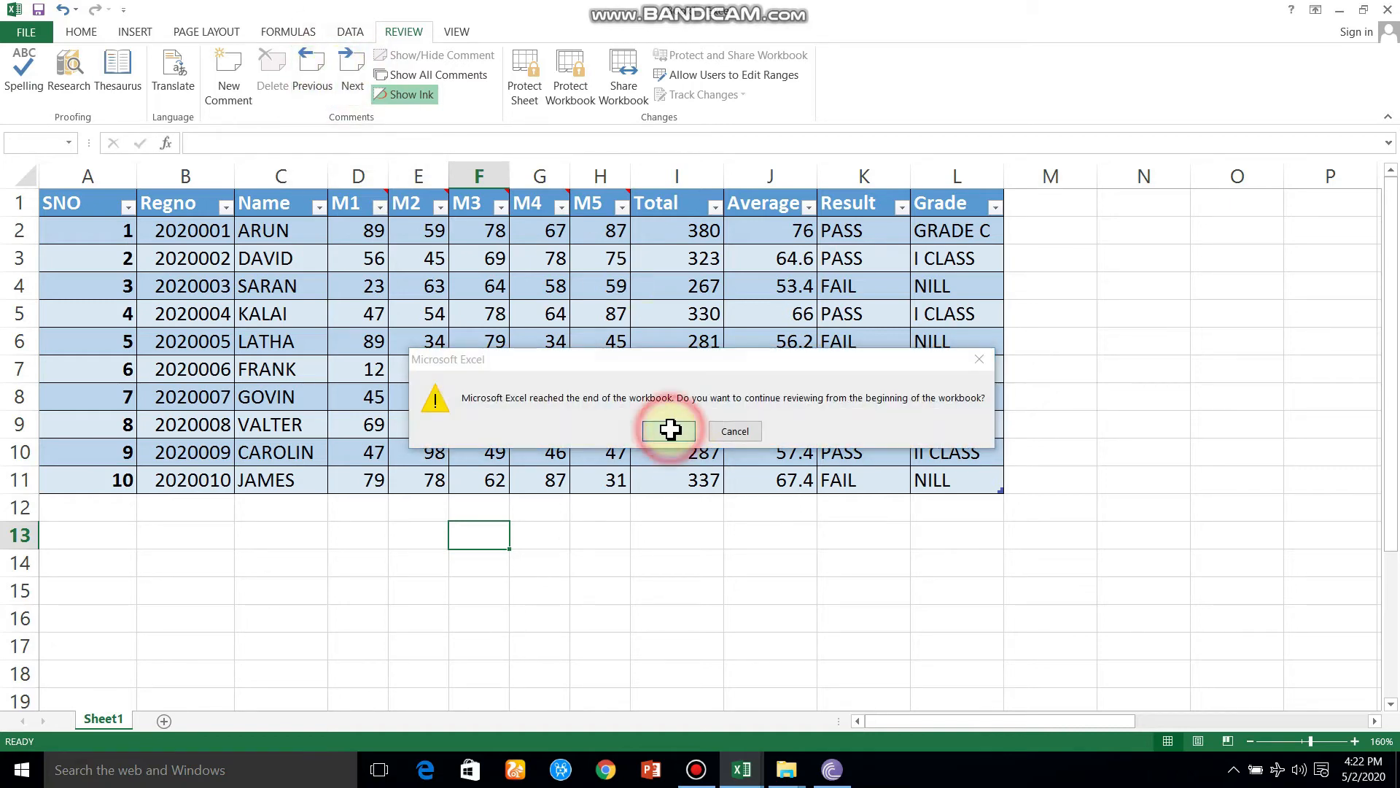
pyautogui.click(356, 89)
pyautogui.click(357, 89)
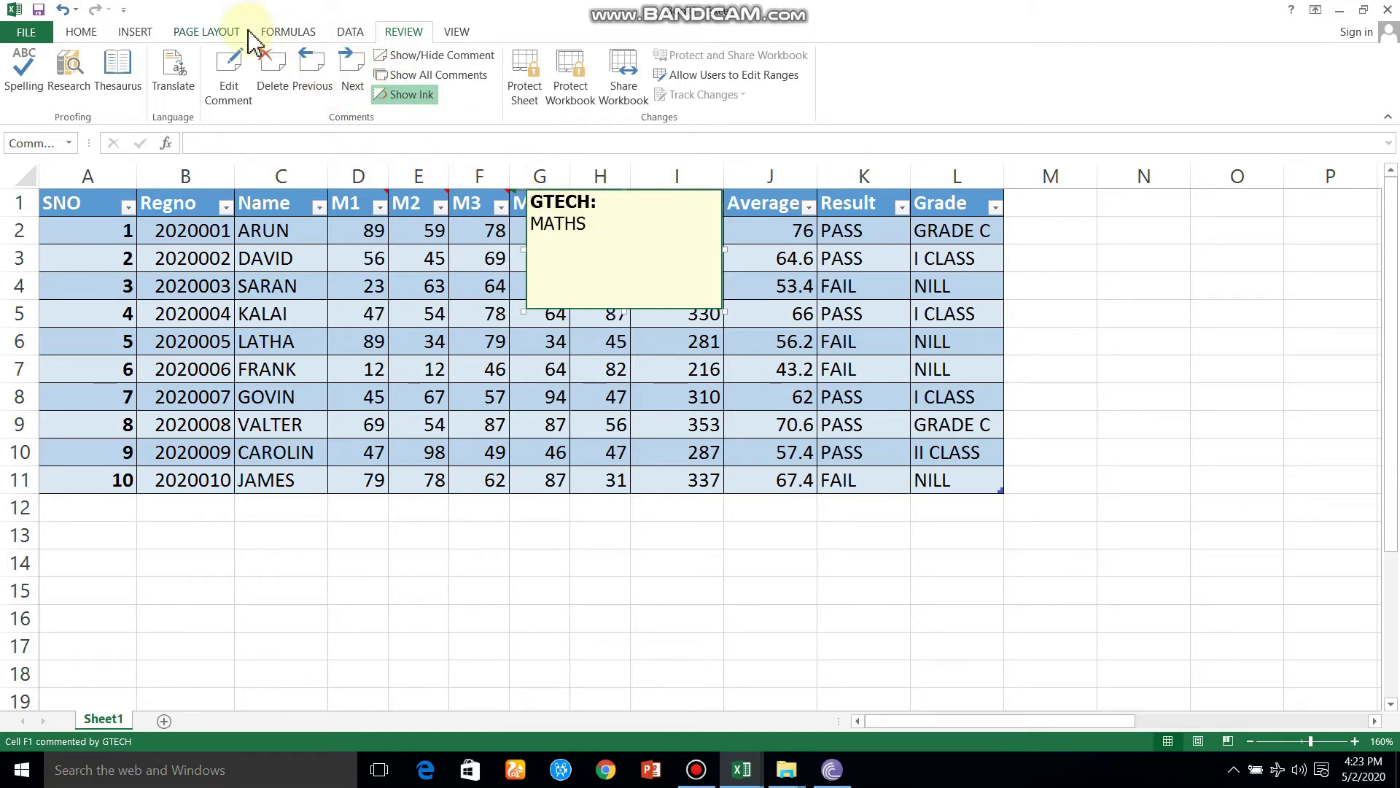
pyautogui.click(315, 85)
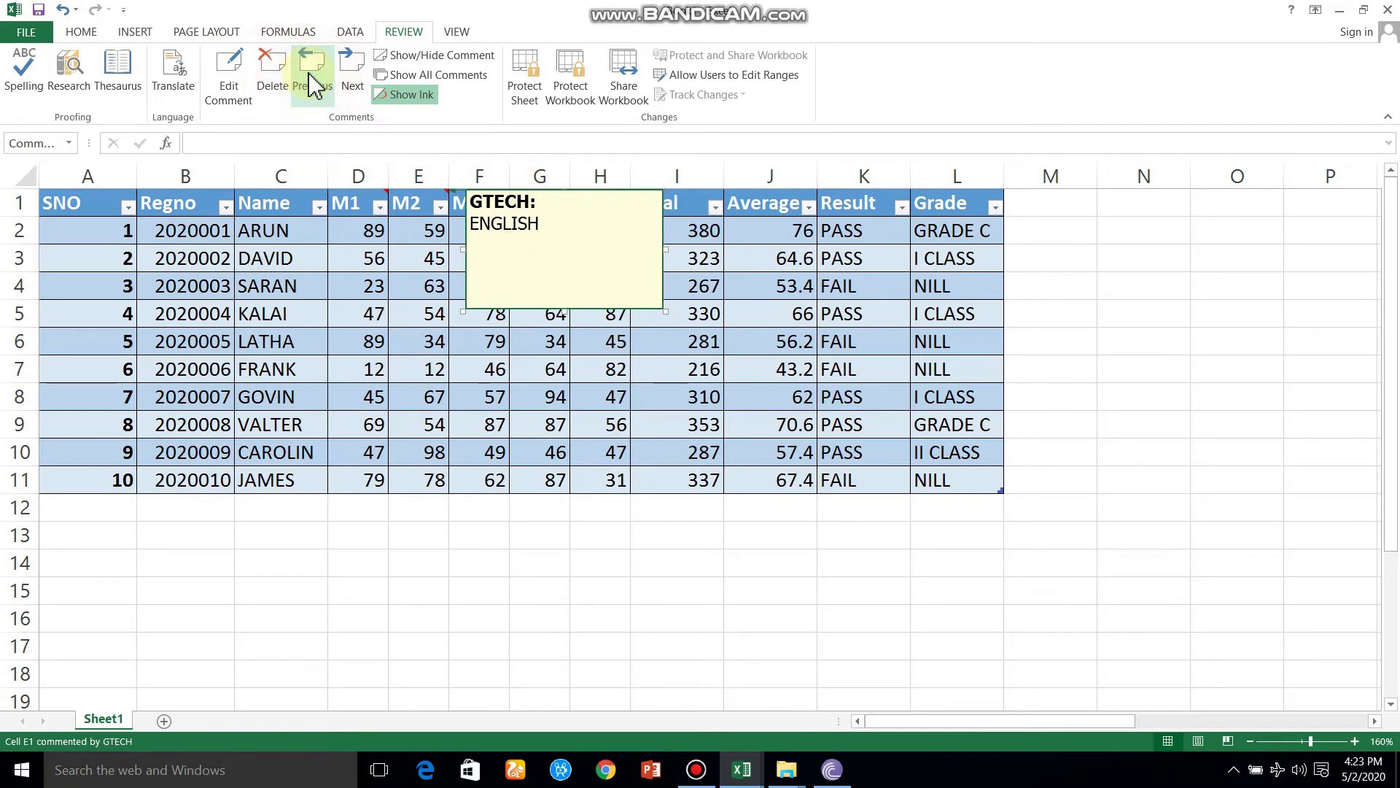
pyautogui.click(368, 73)
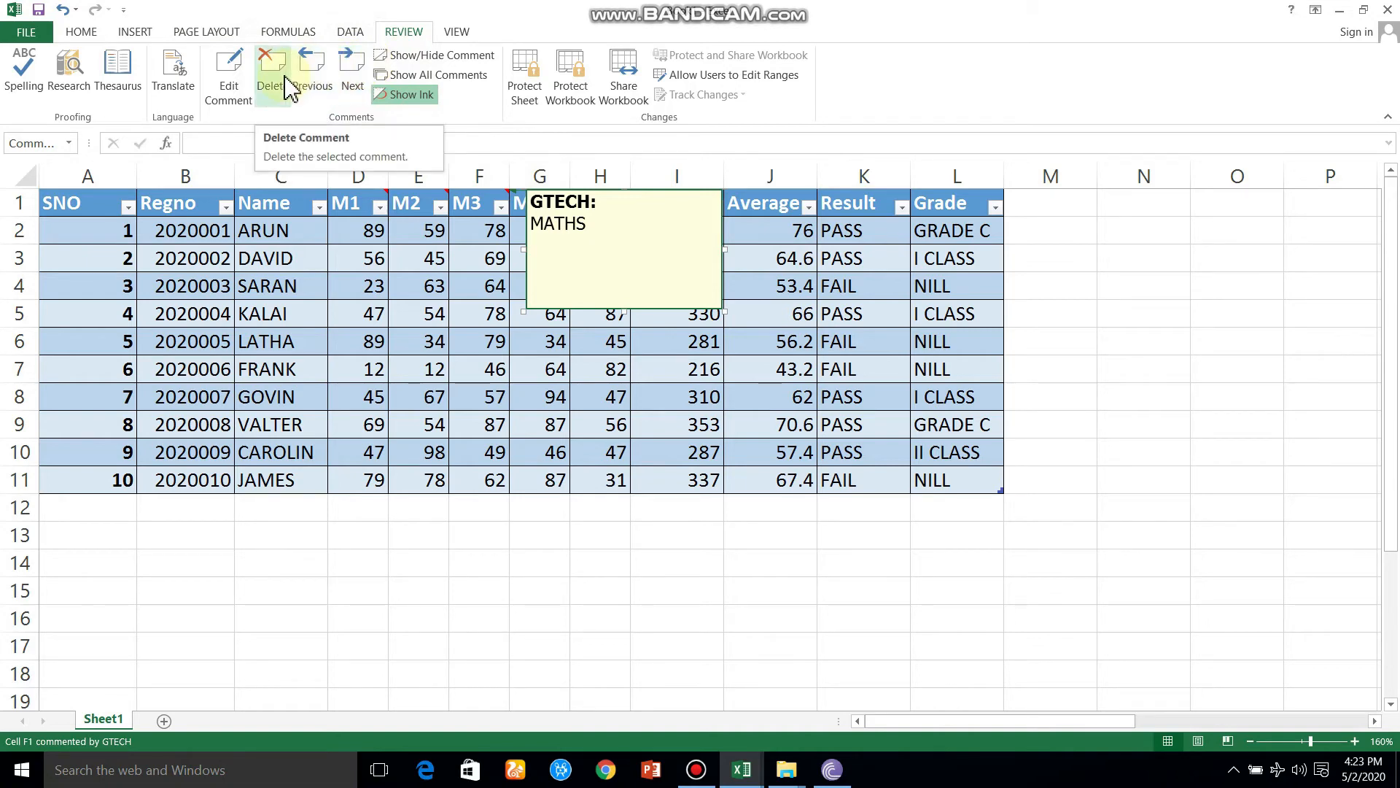
# Delete the existing comment from the M1 header cell.
pyautogui.click(361, 187)
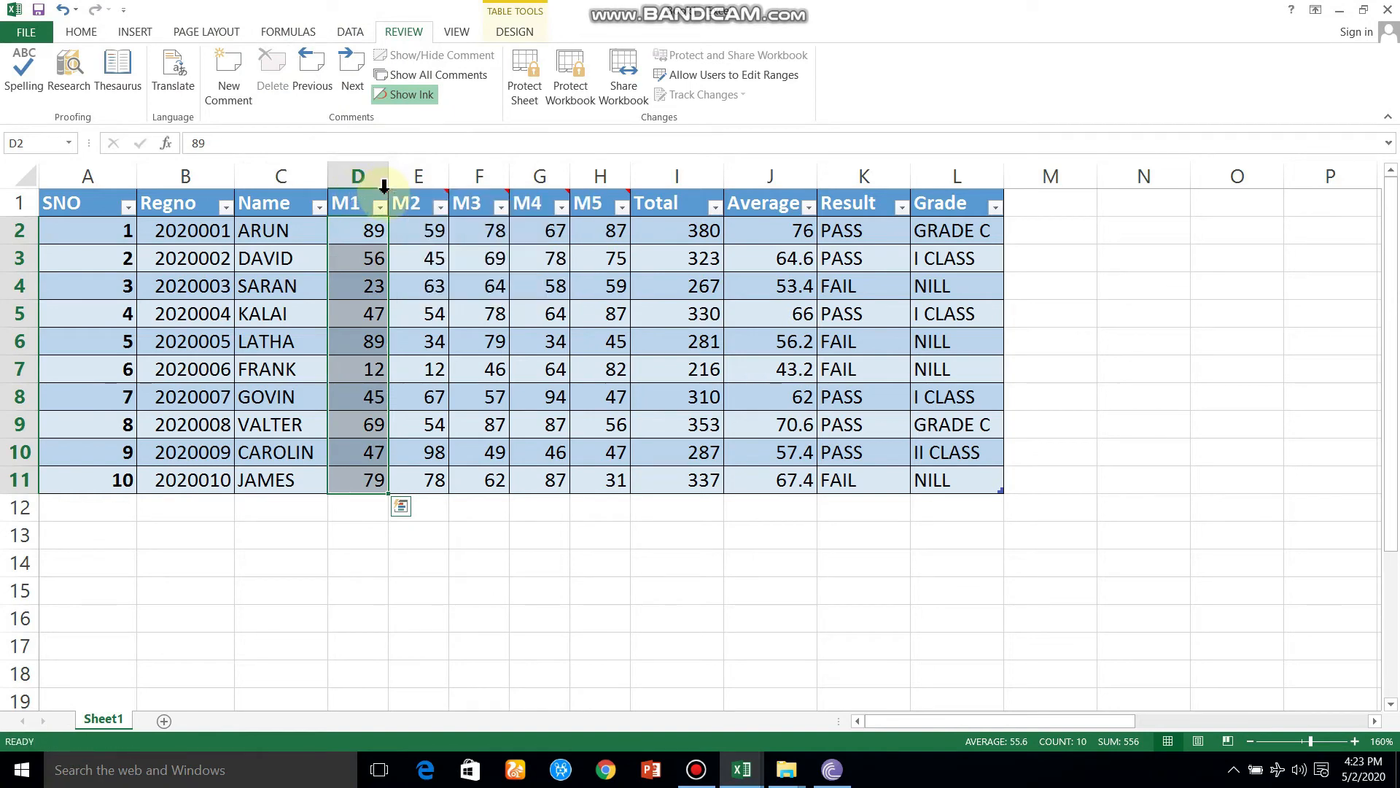
pyautogui.click(384, 188)
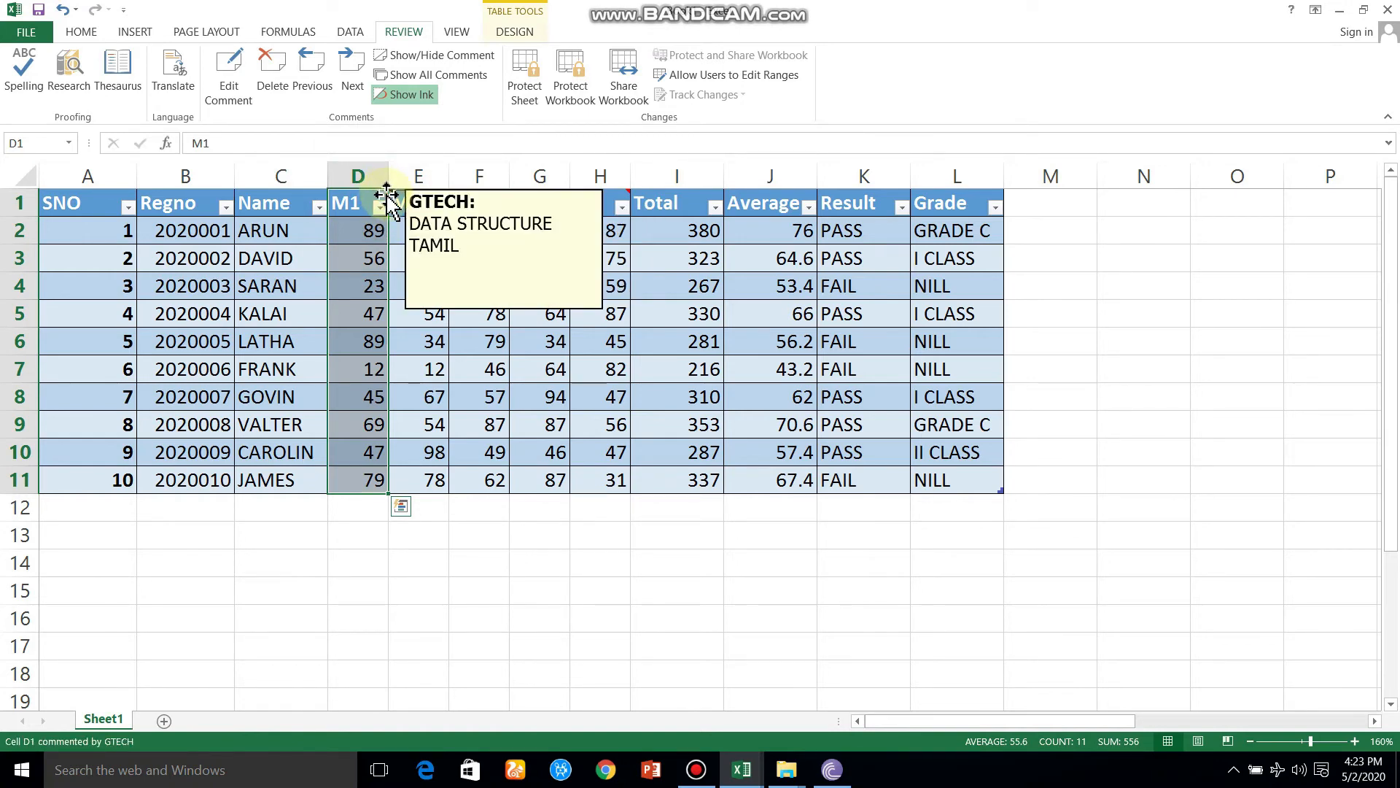
pyautogui.click(294, 82)
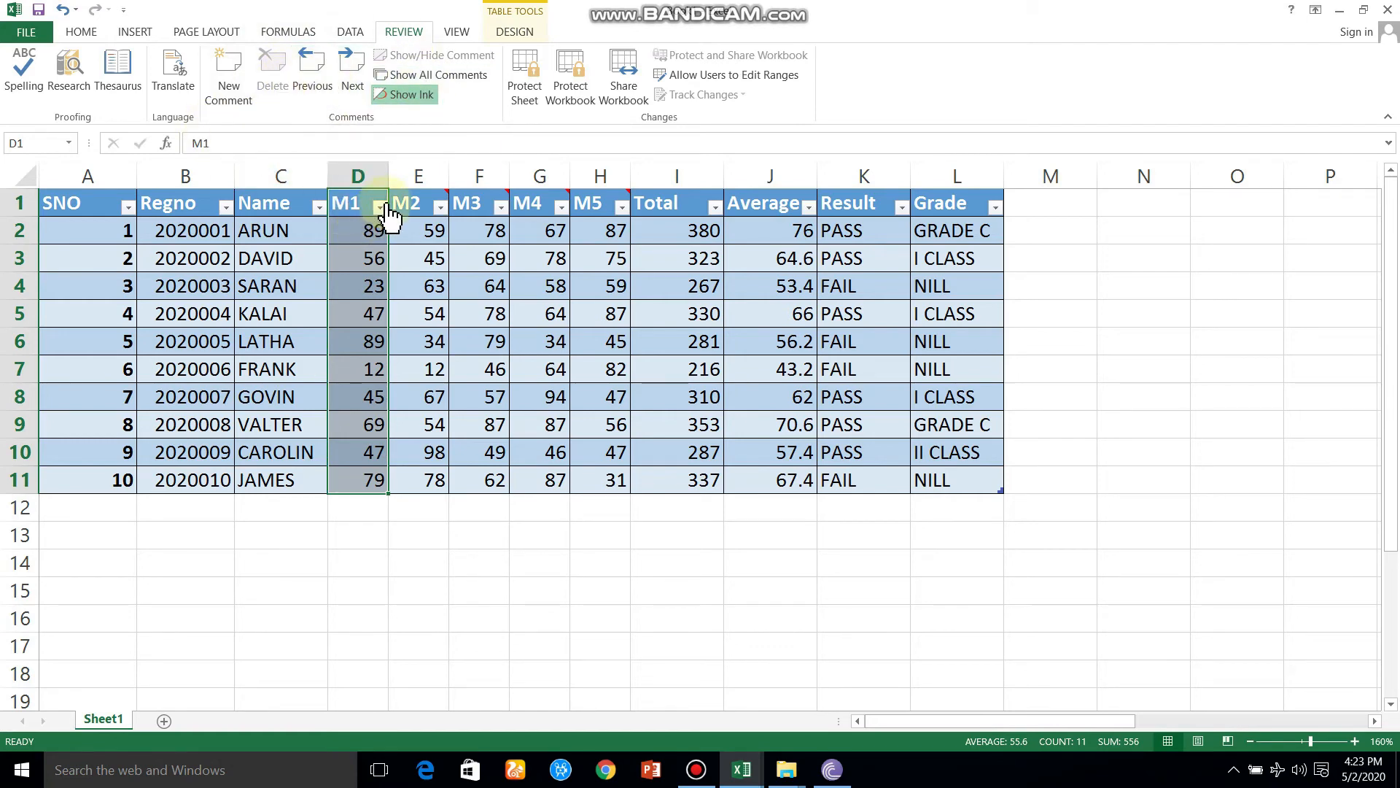
# Add a new comment reading TAMMIL to the M1 header cell.
pyautogui.click(230, 74)
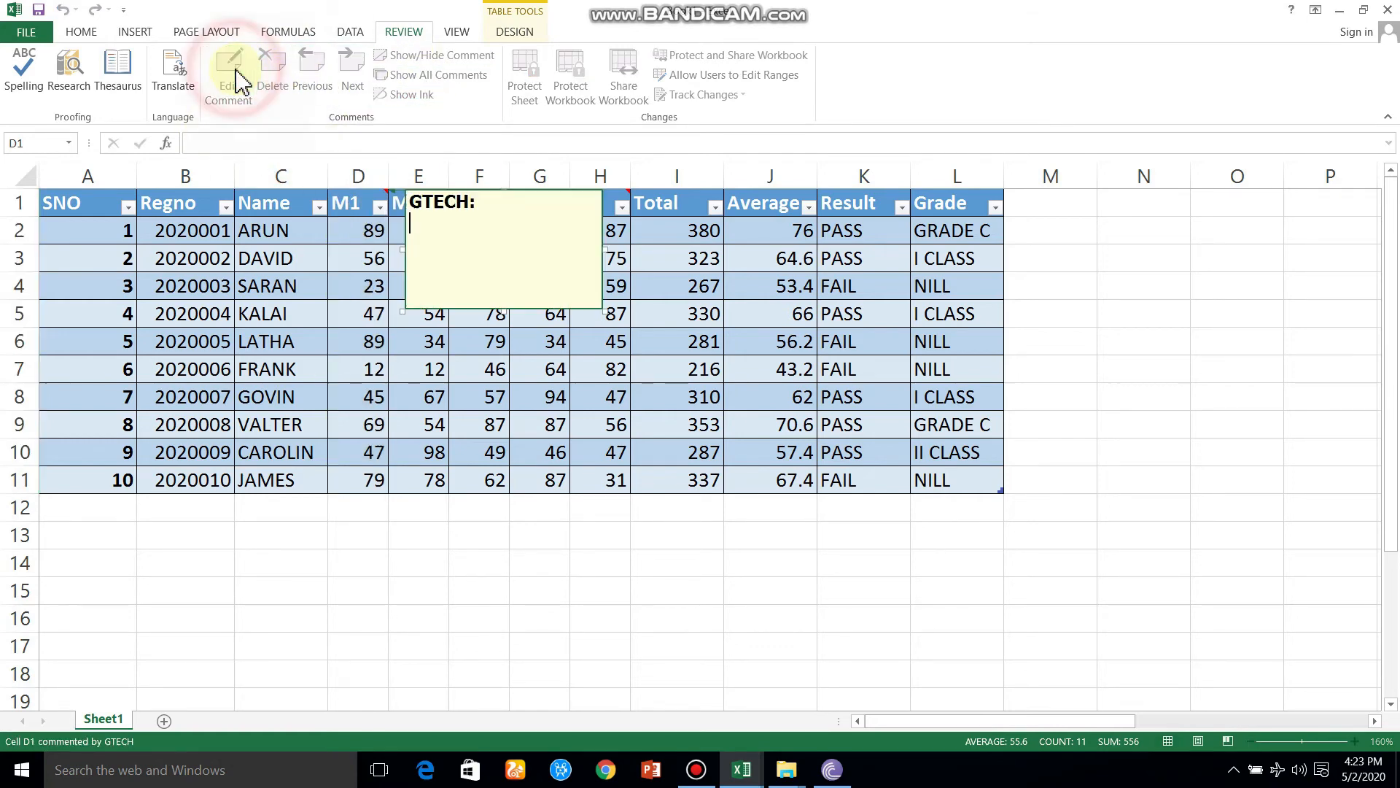
pyautogui.write('TAMMIL')
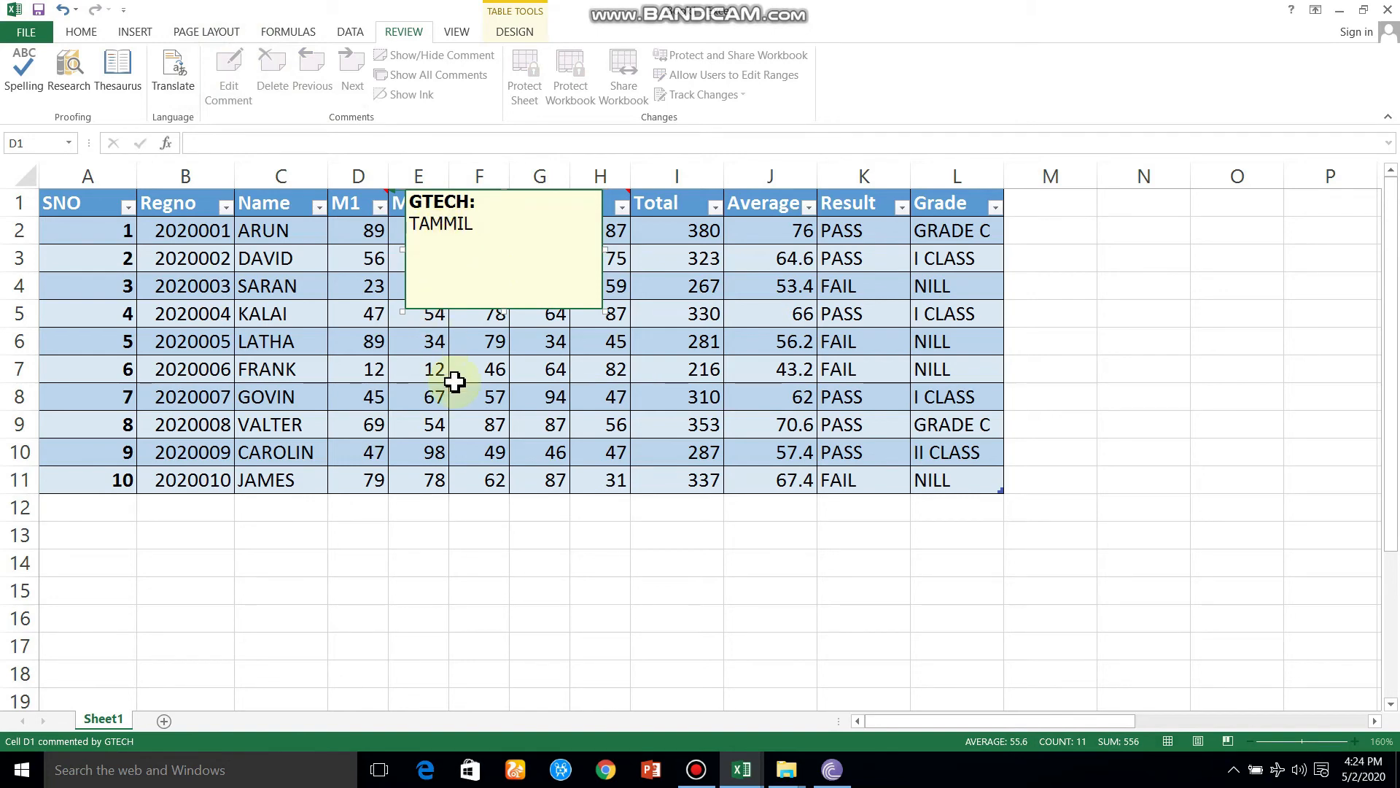
pyautogui.click(442, 586)
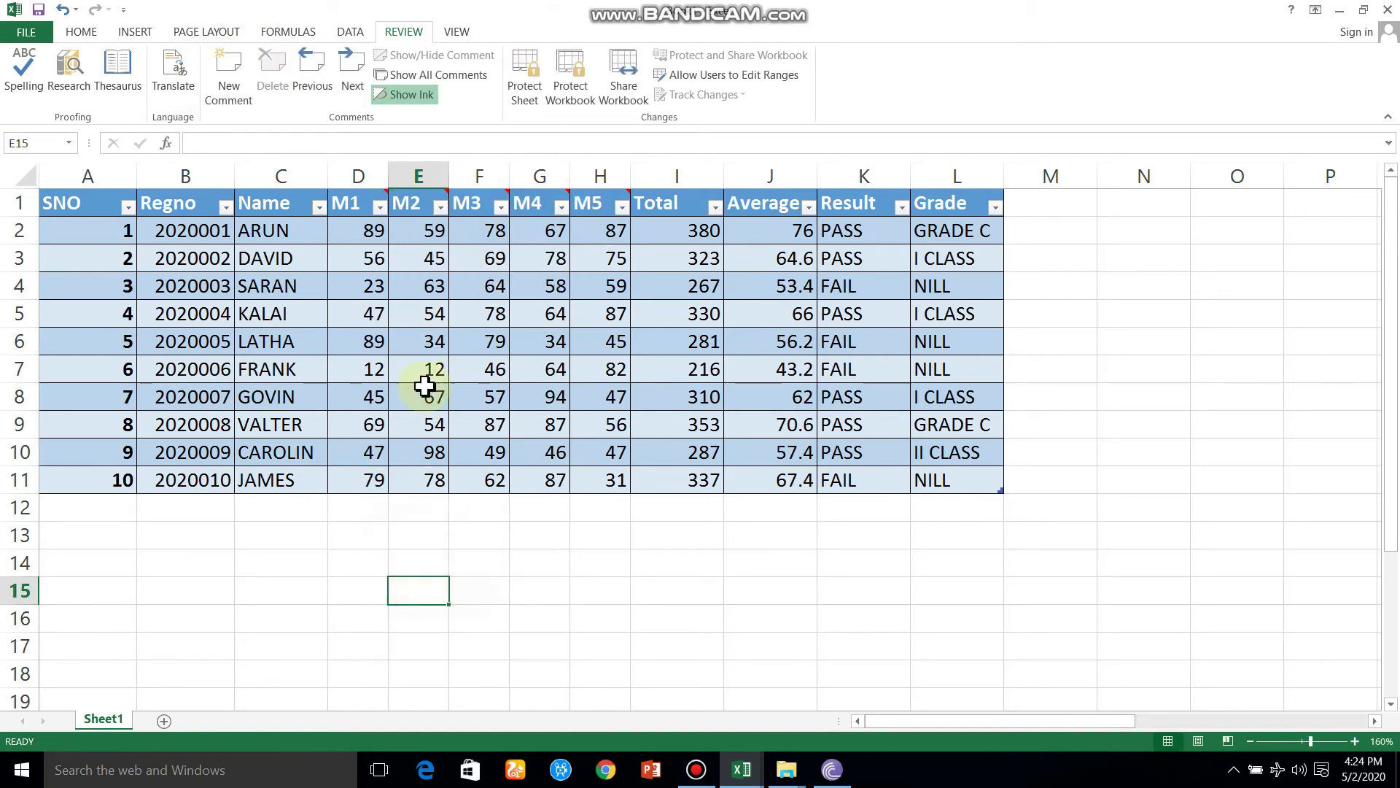
# Edit the M1 header cell's comment, correcting its text to TAMIL.
pyautogui.click(387, 187)
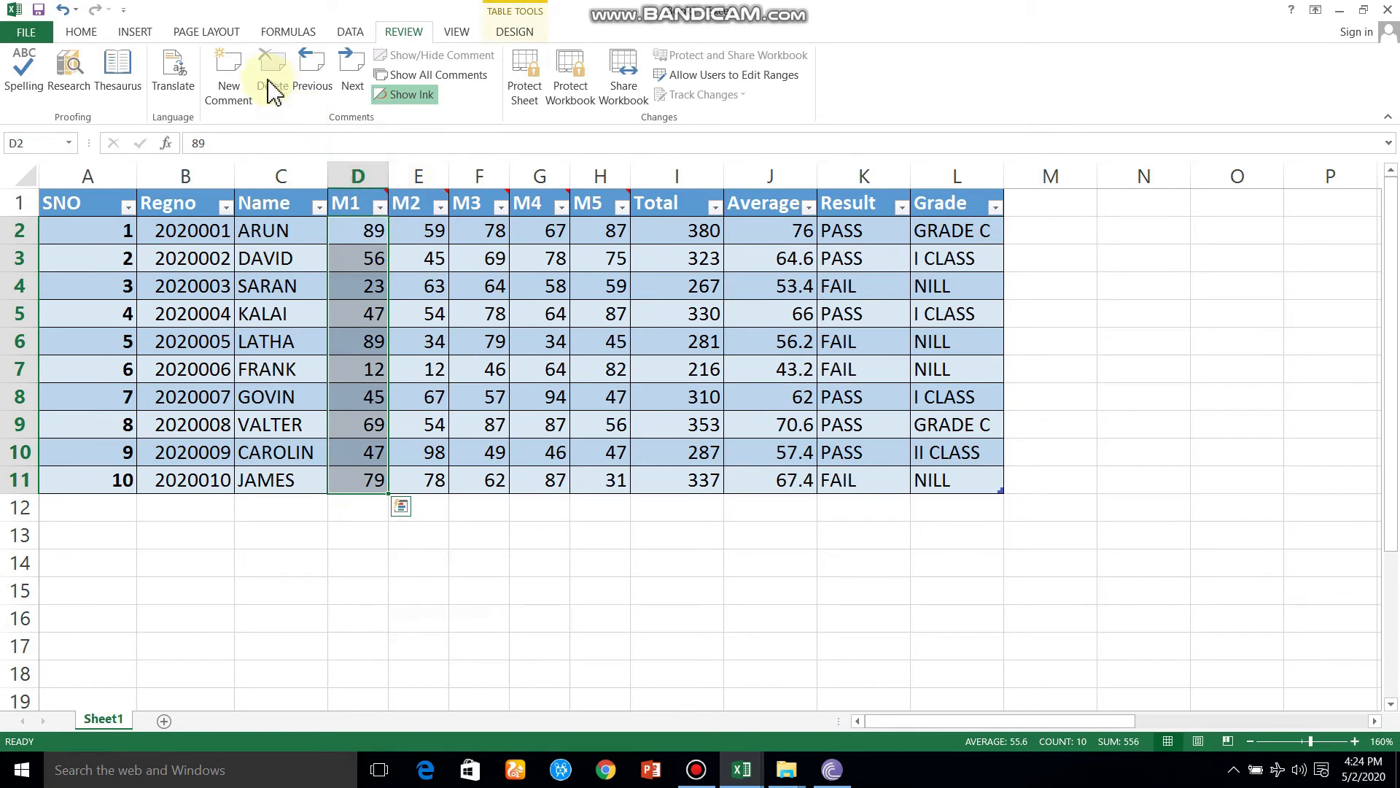
pyautogui.click(379, 205)
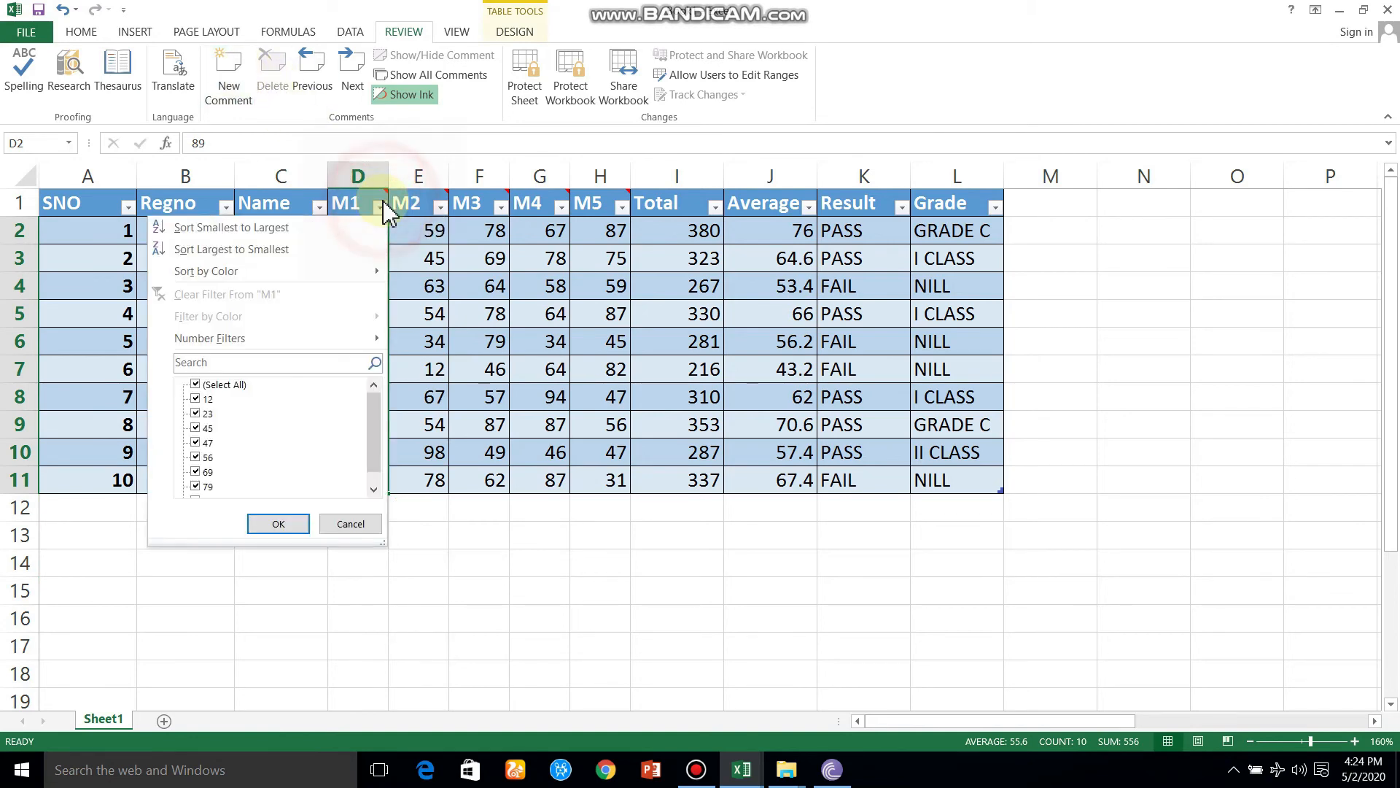
pyautogui.click(380, 189)
pyautogui.click(379, 184)
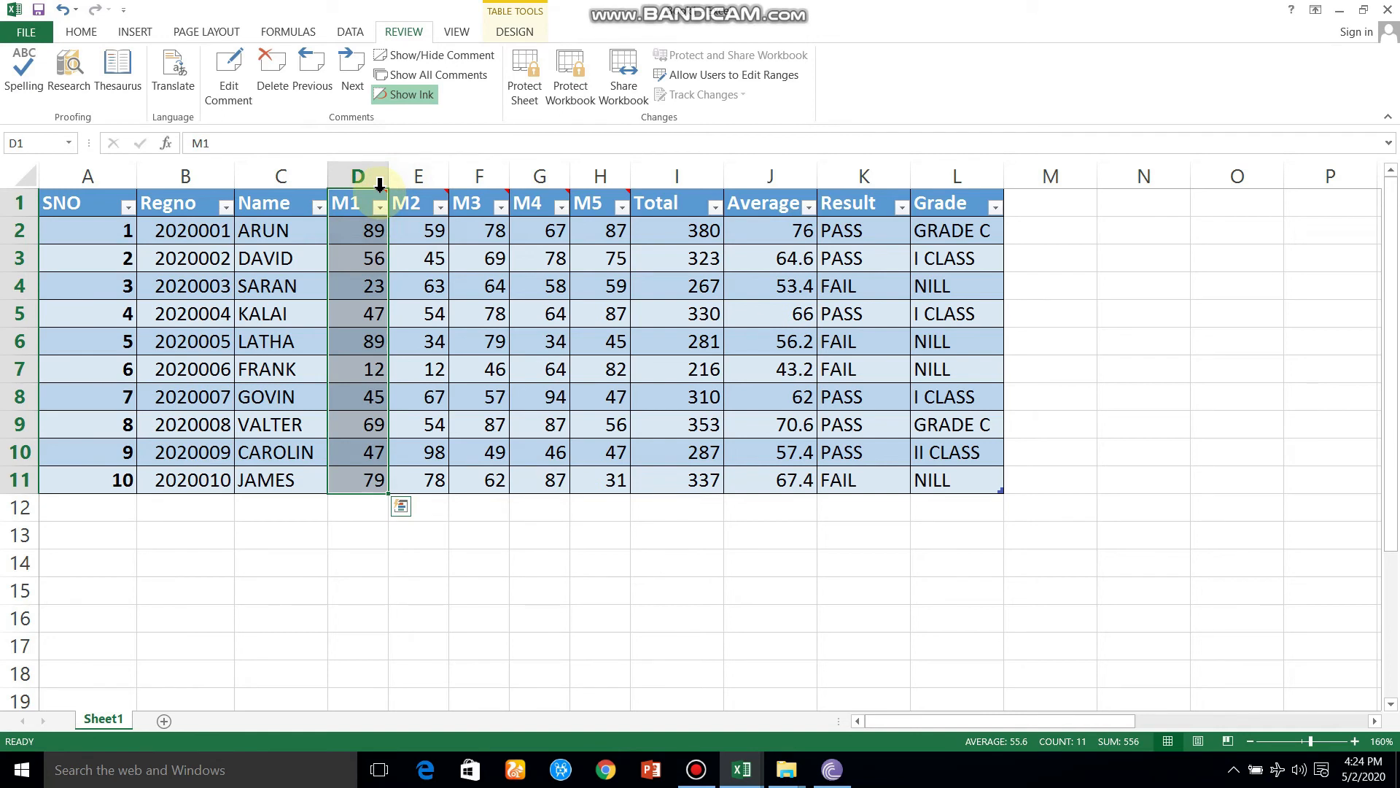
pyautogui.click(223, 89)
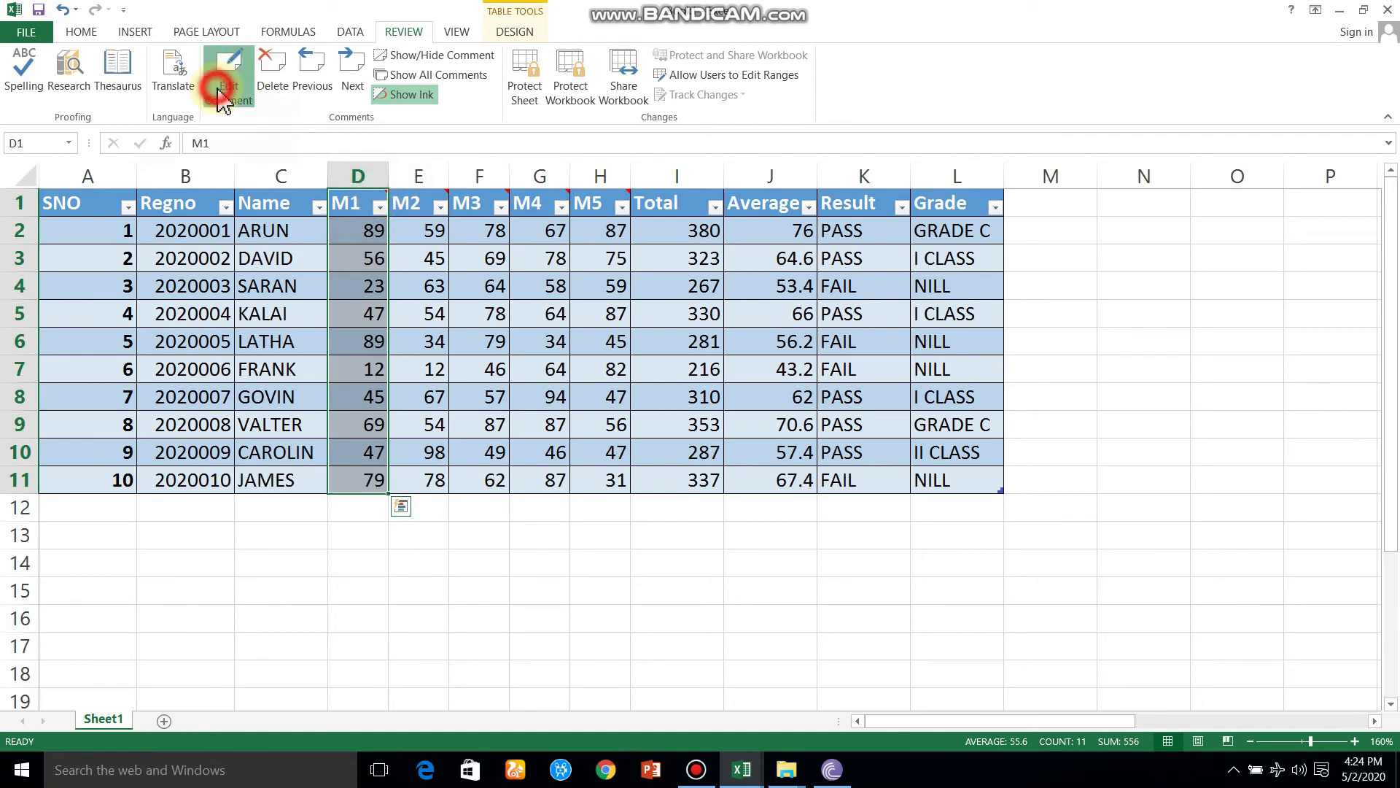
pyautogui.press('BackSpace')
pyautogui.press('BackSpace')
pyautogui.press('BackSpace')
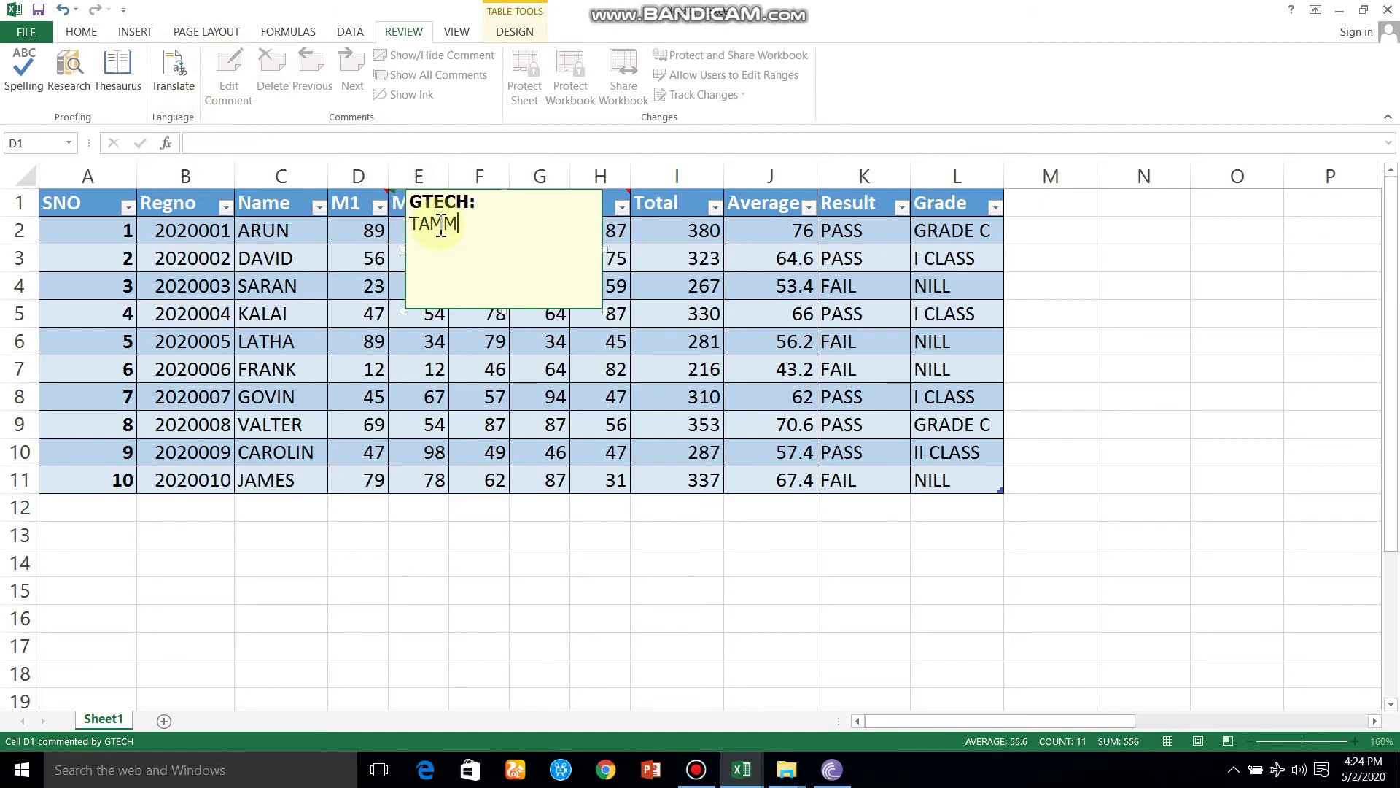
pyautogui.write('IL')
pyautogui.click(525, 601)
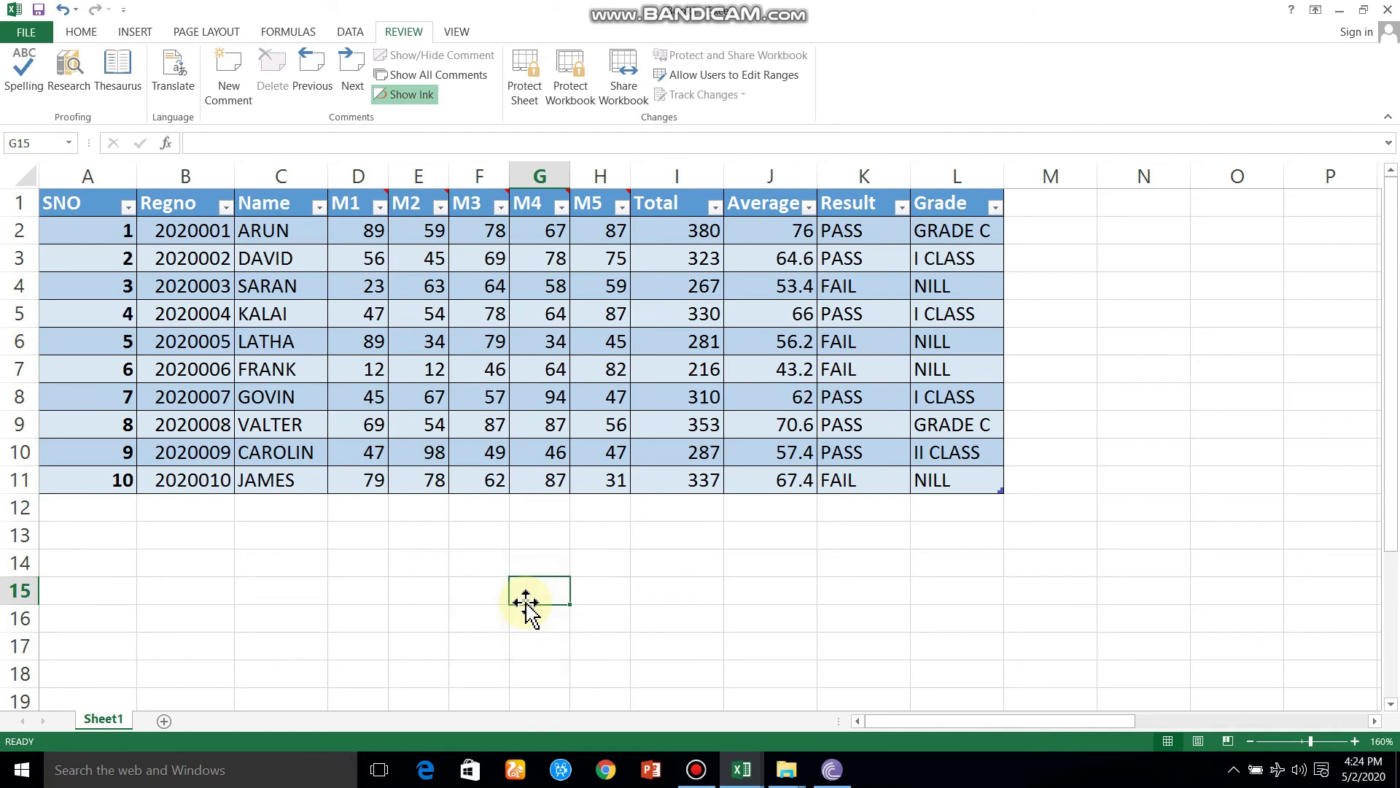